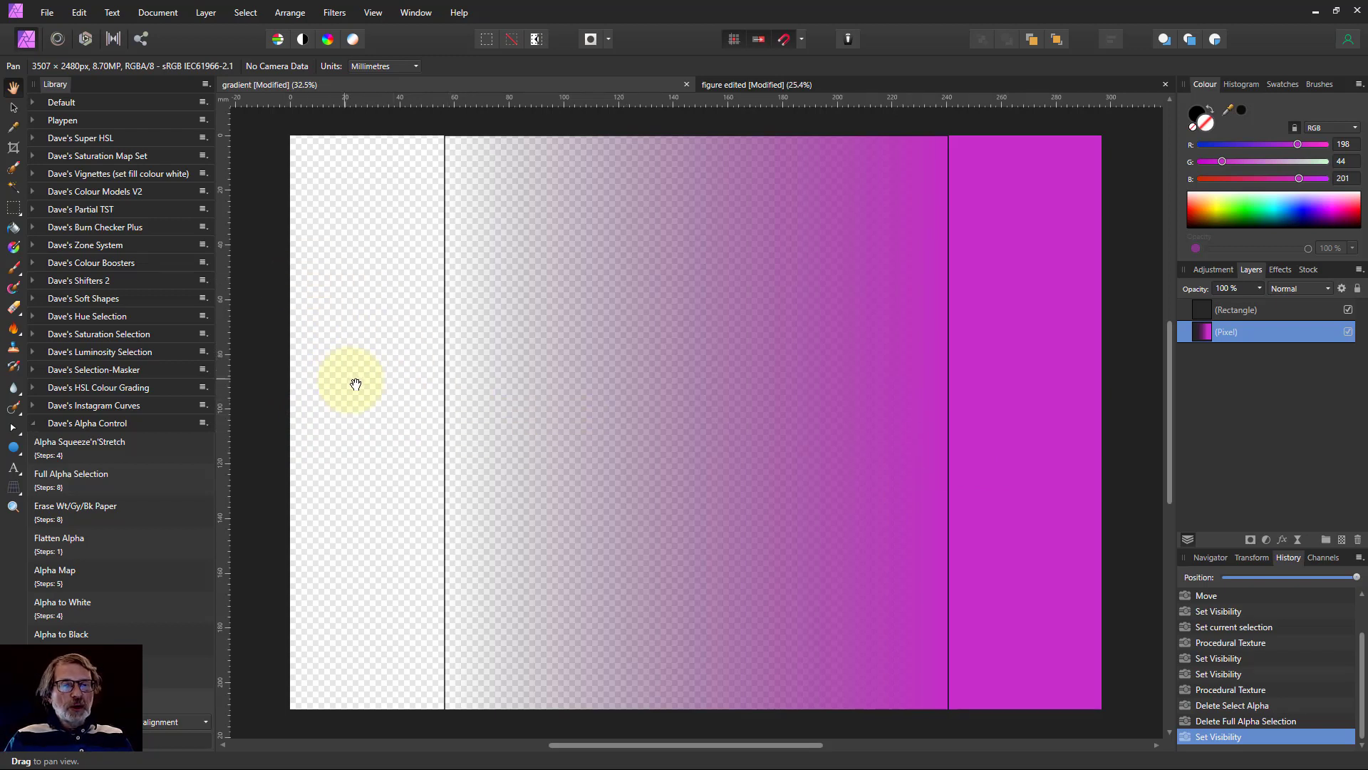
Hide the divider Rectangle layer and apply Full Alpha Selection to the gradient Pixel layer
click(1031, 421)
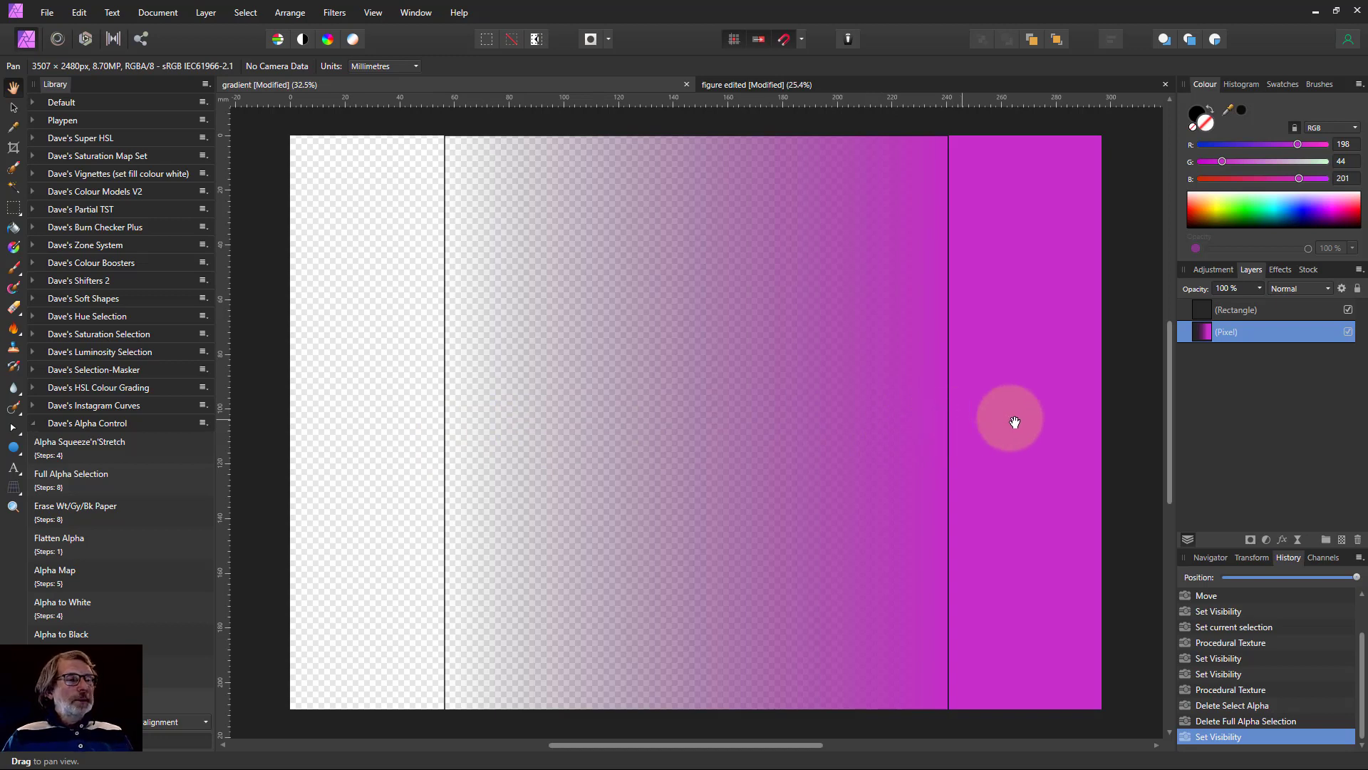
click(1269, 310)
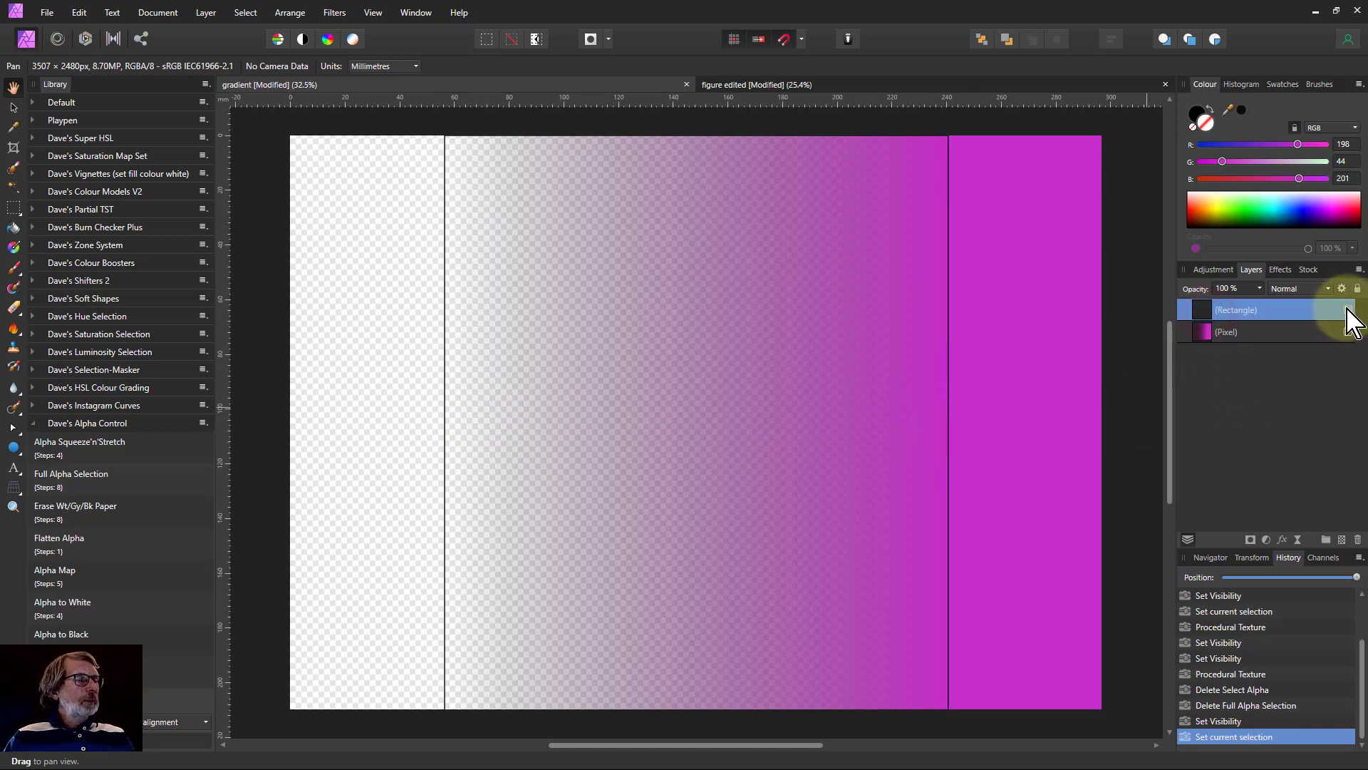
click(1348, 310)
click(1349, 310)
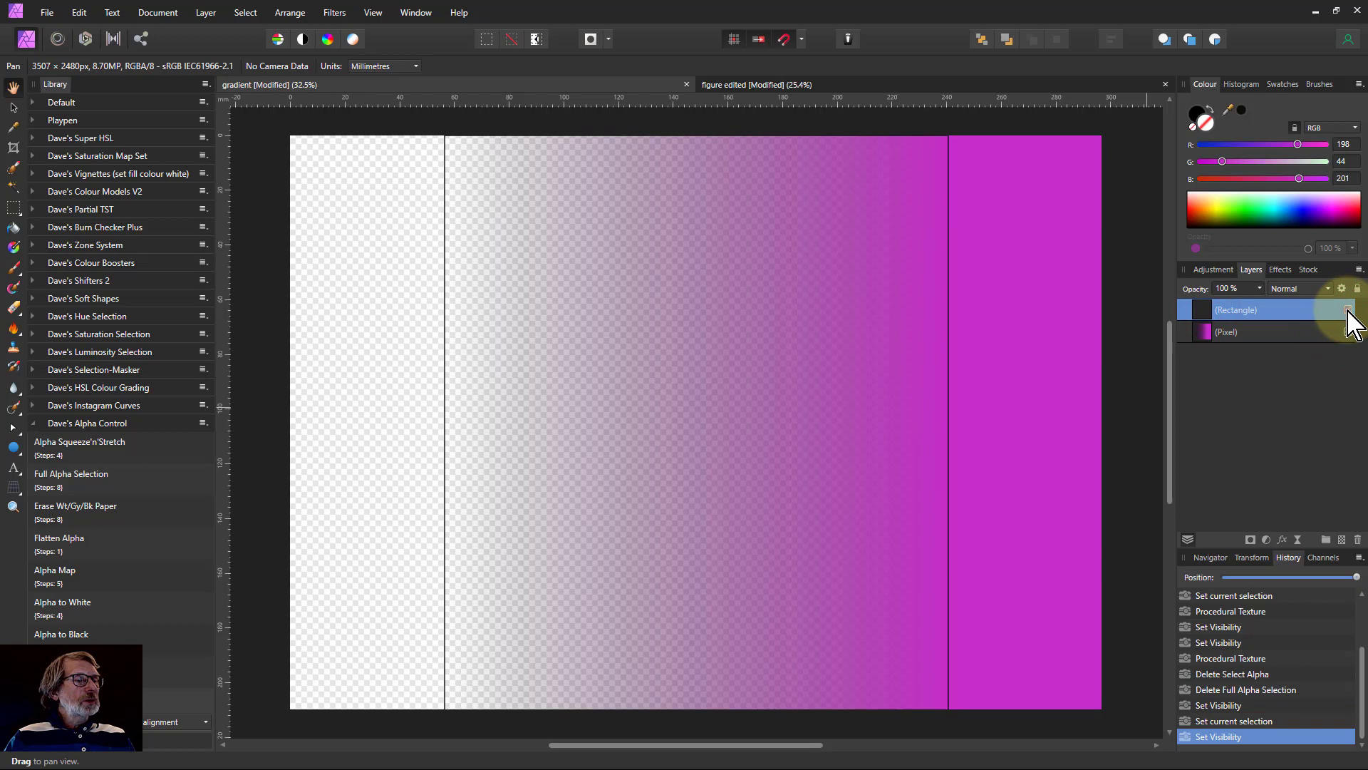
click(1348, 310)
click(1233, 334)
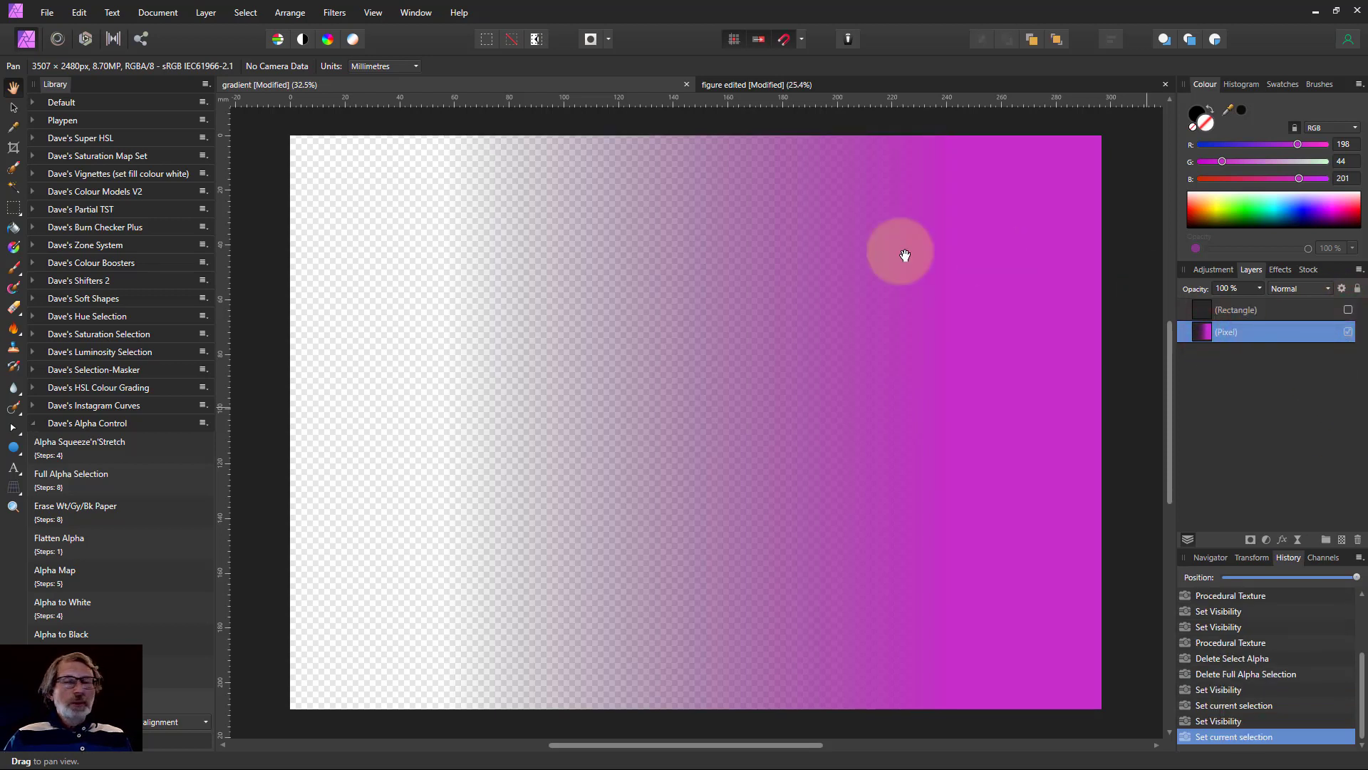
click(69, 490)
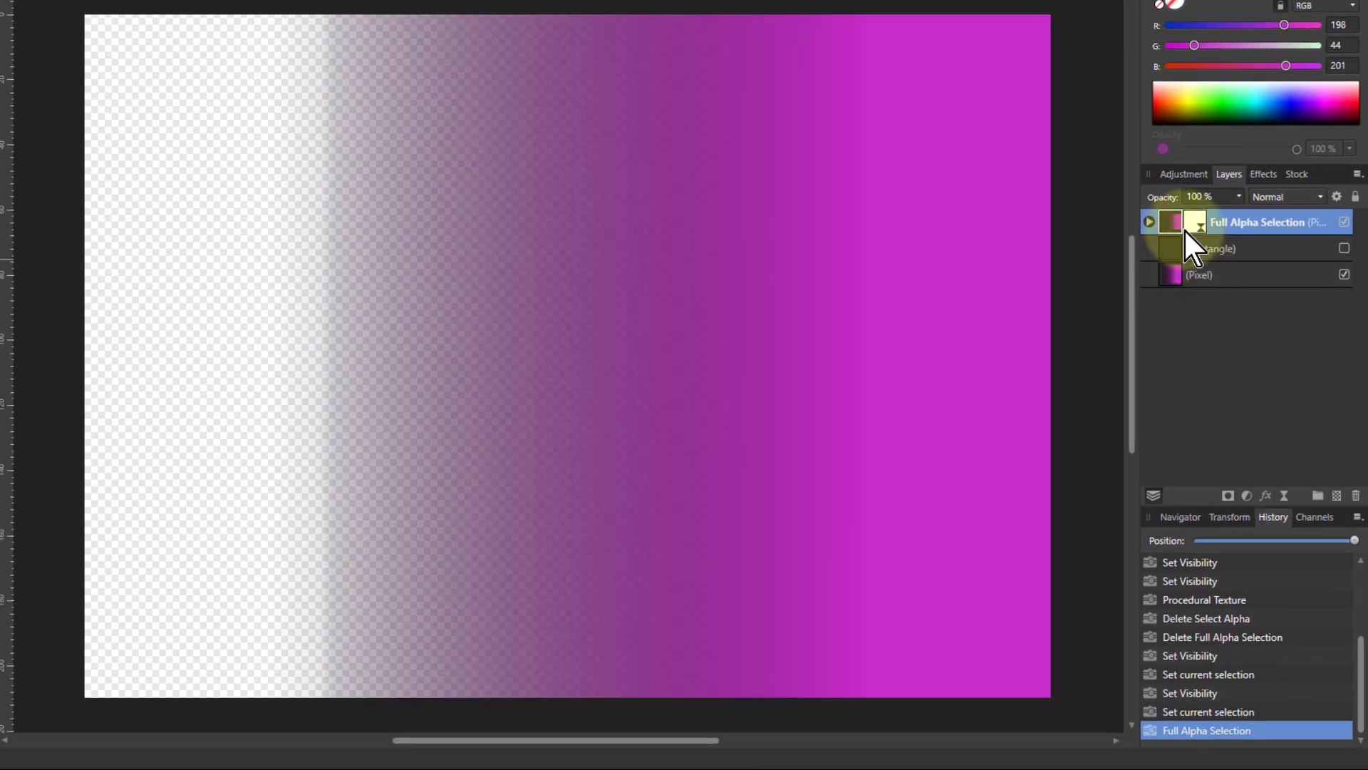
Move Rectangle to the top and show it, hide the original Pixel layer, and expand the group
click(1172, 251)
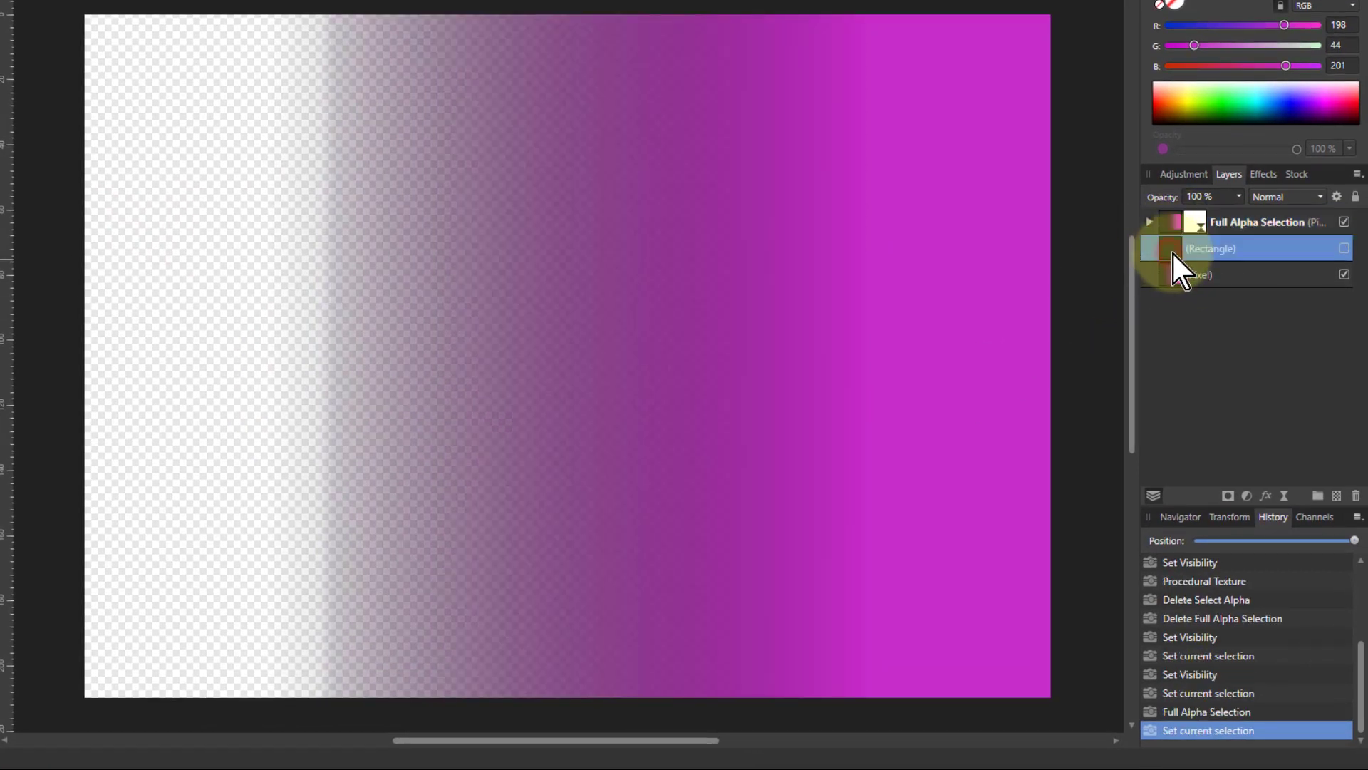
drag(1172, 251, 1204, 218)
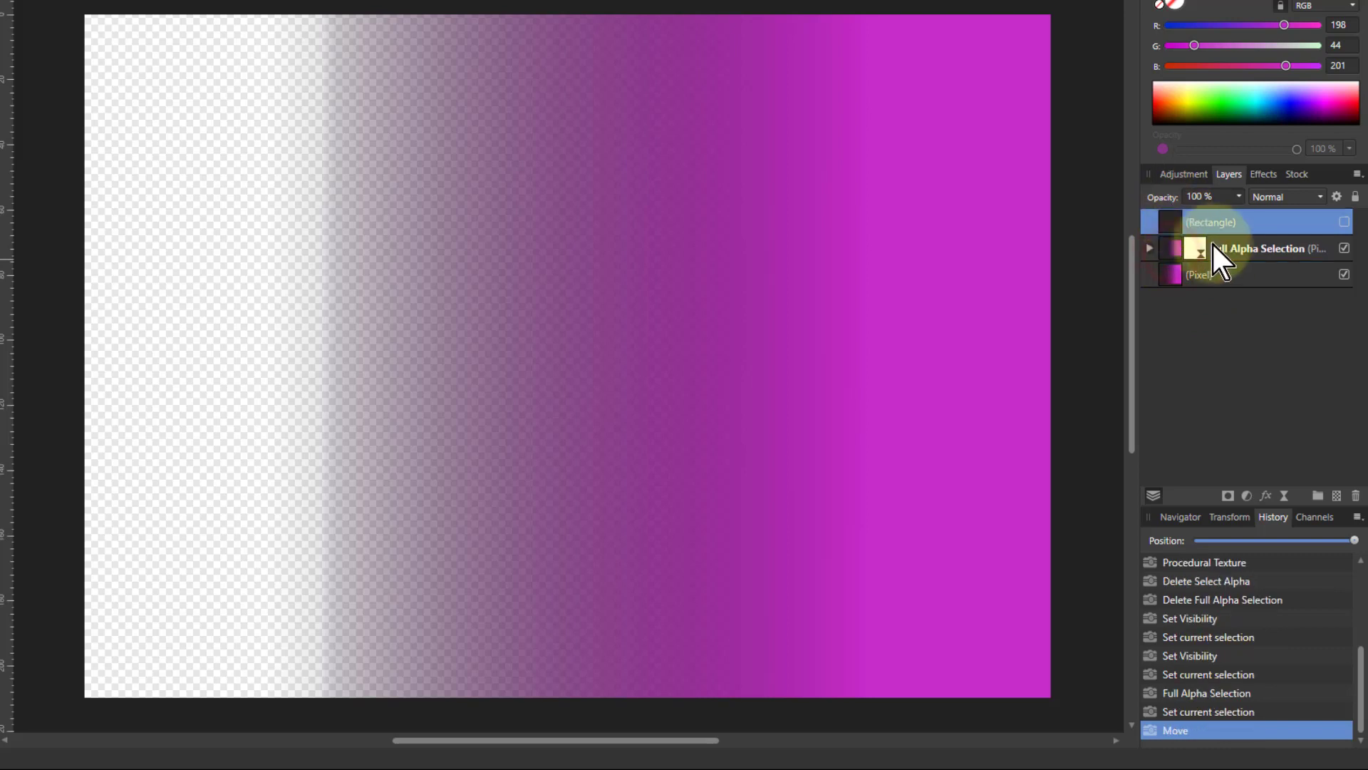
click(1345, 223)
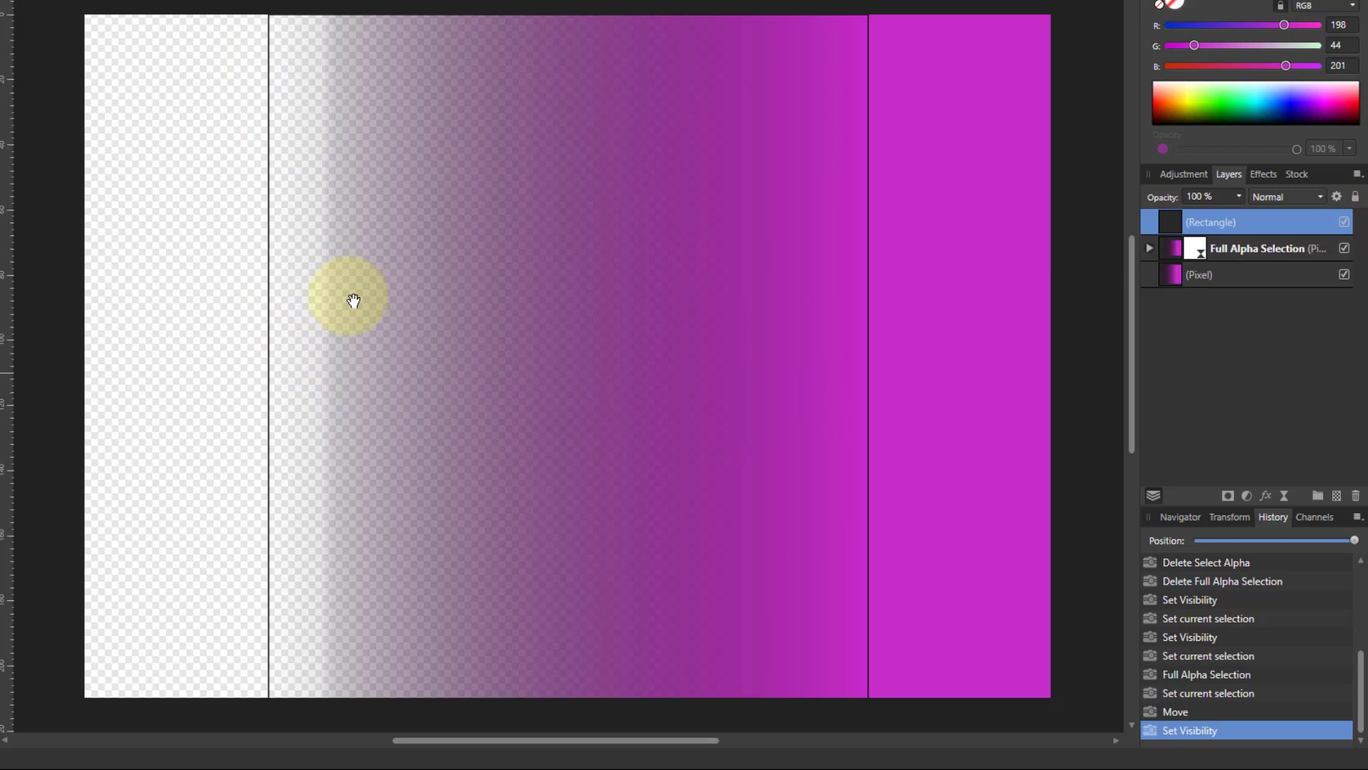
click(1345, 275)
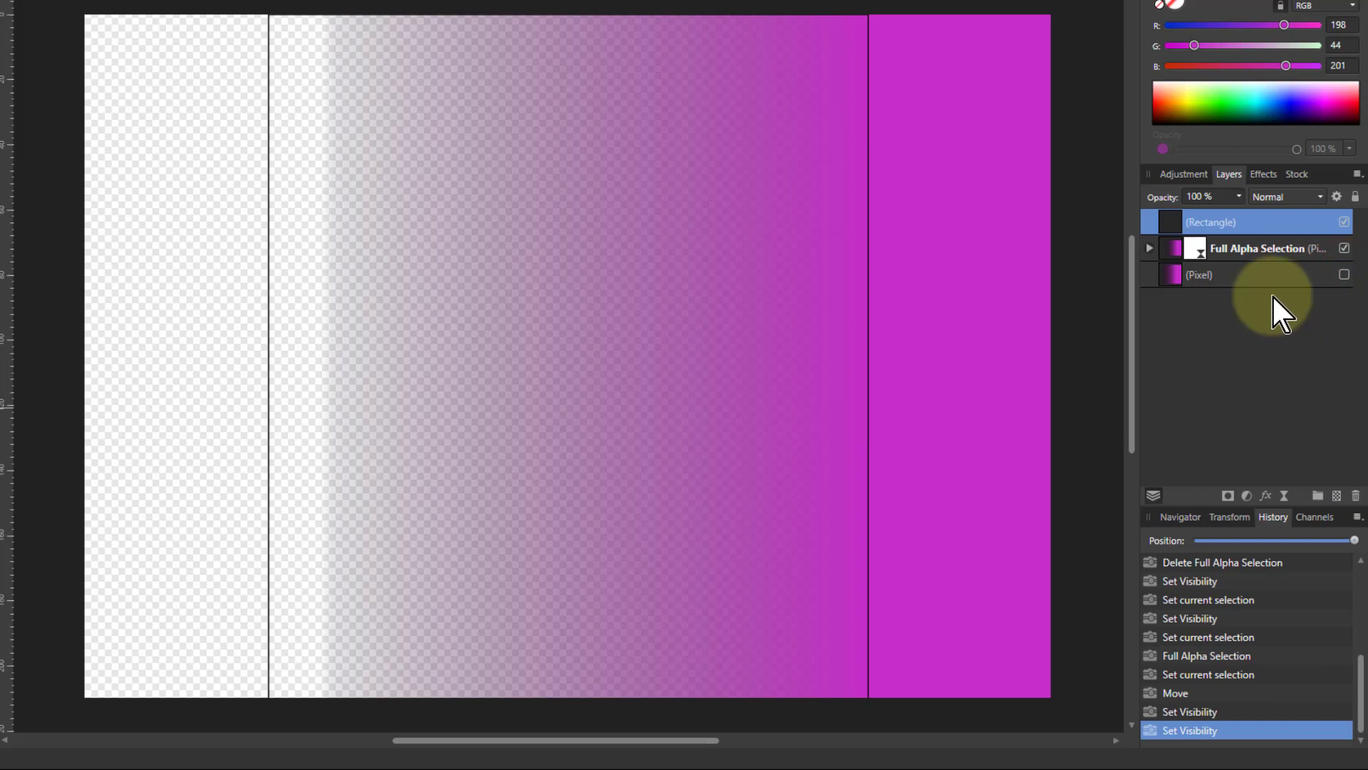
click(1149, 248)
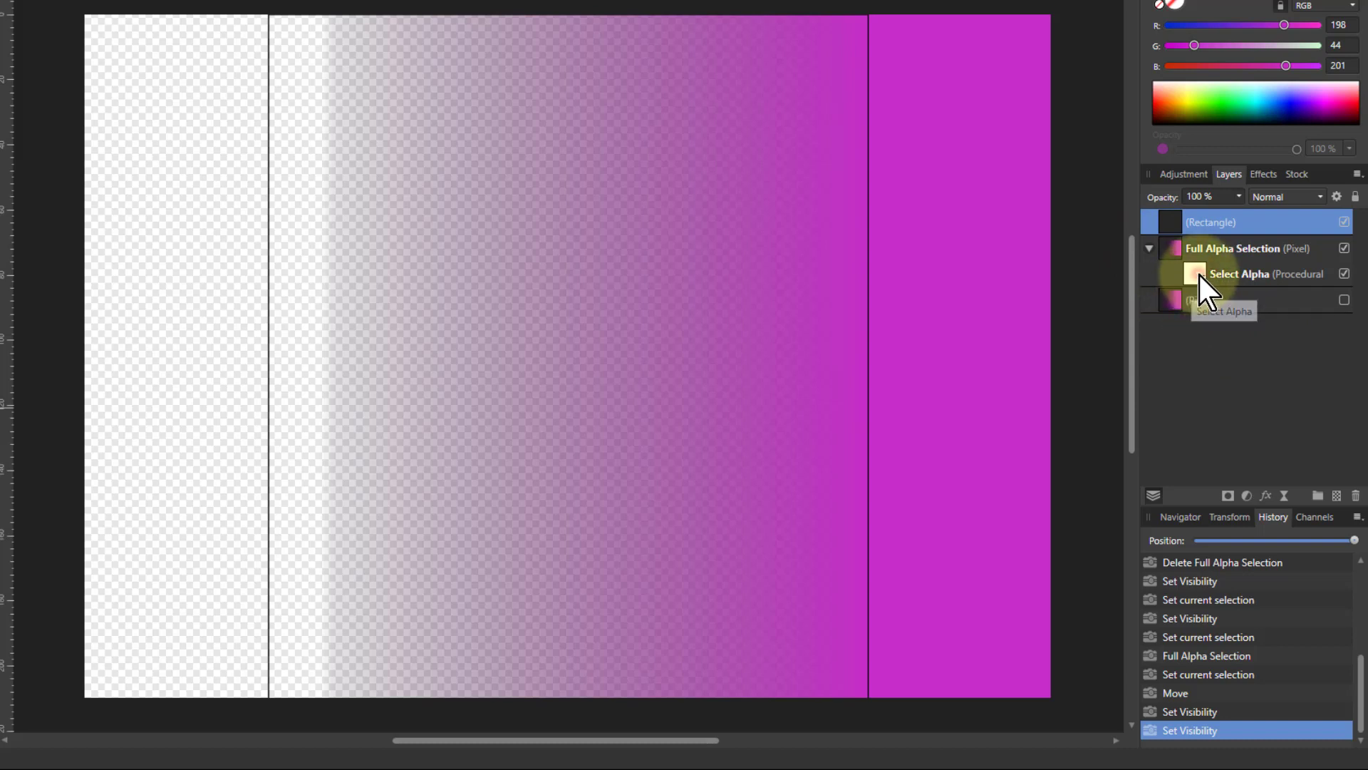
Open the Select Alpha texture settings and enlarge the dialog to show all custom inputs
double_click(1197, 278)
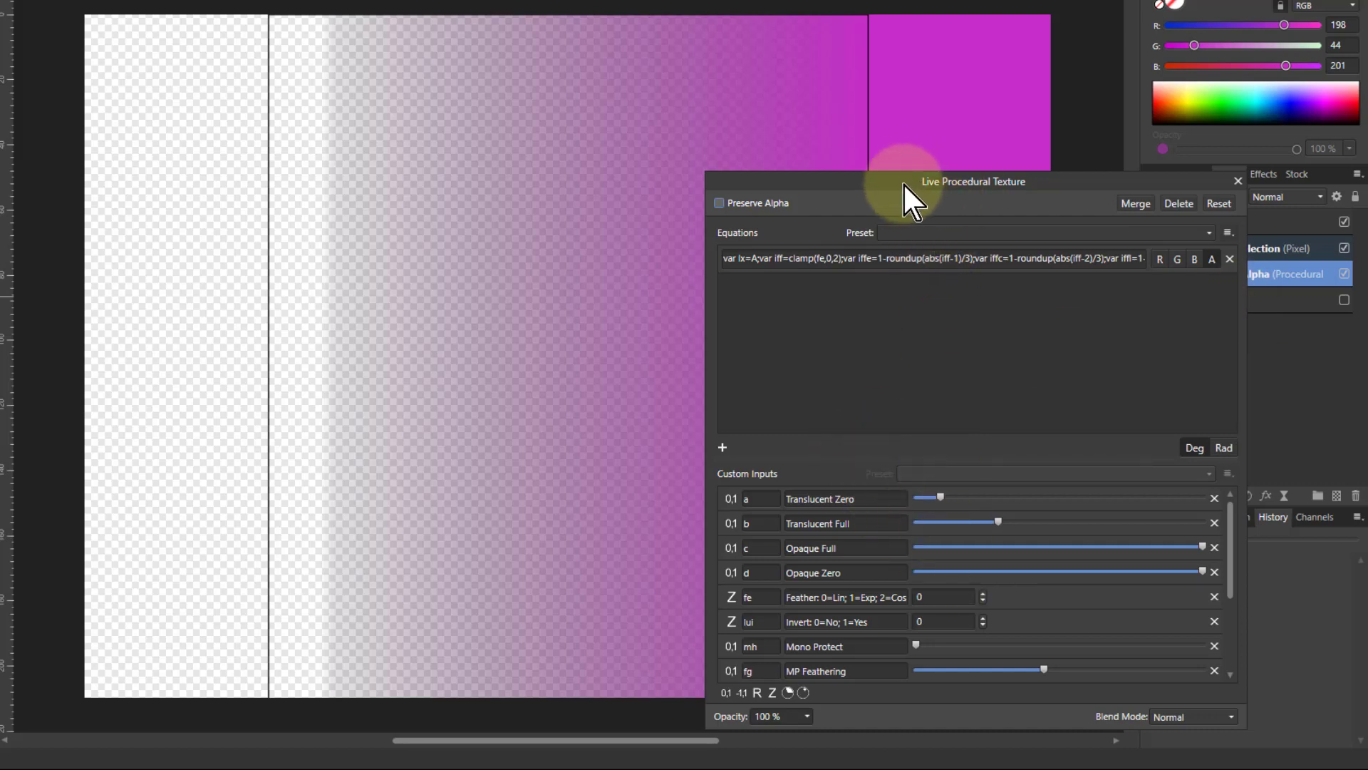
drag(905, 182, 953, 177)
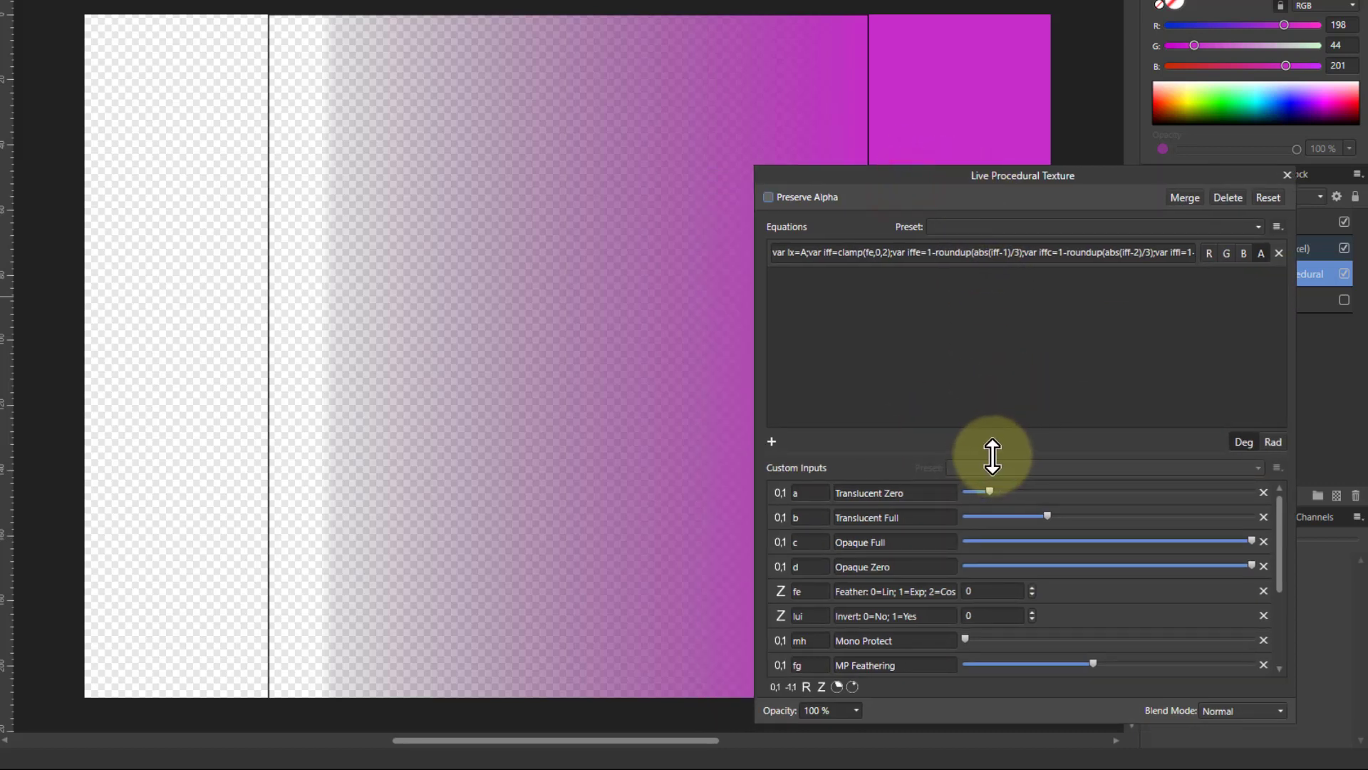
drag(992, 456, 988, 314)
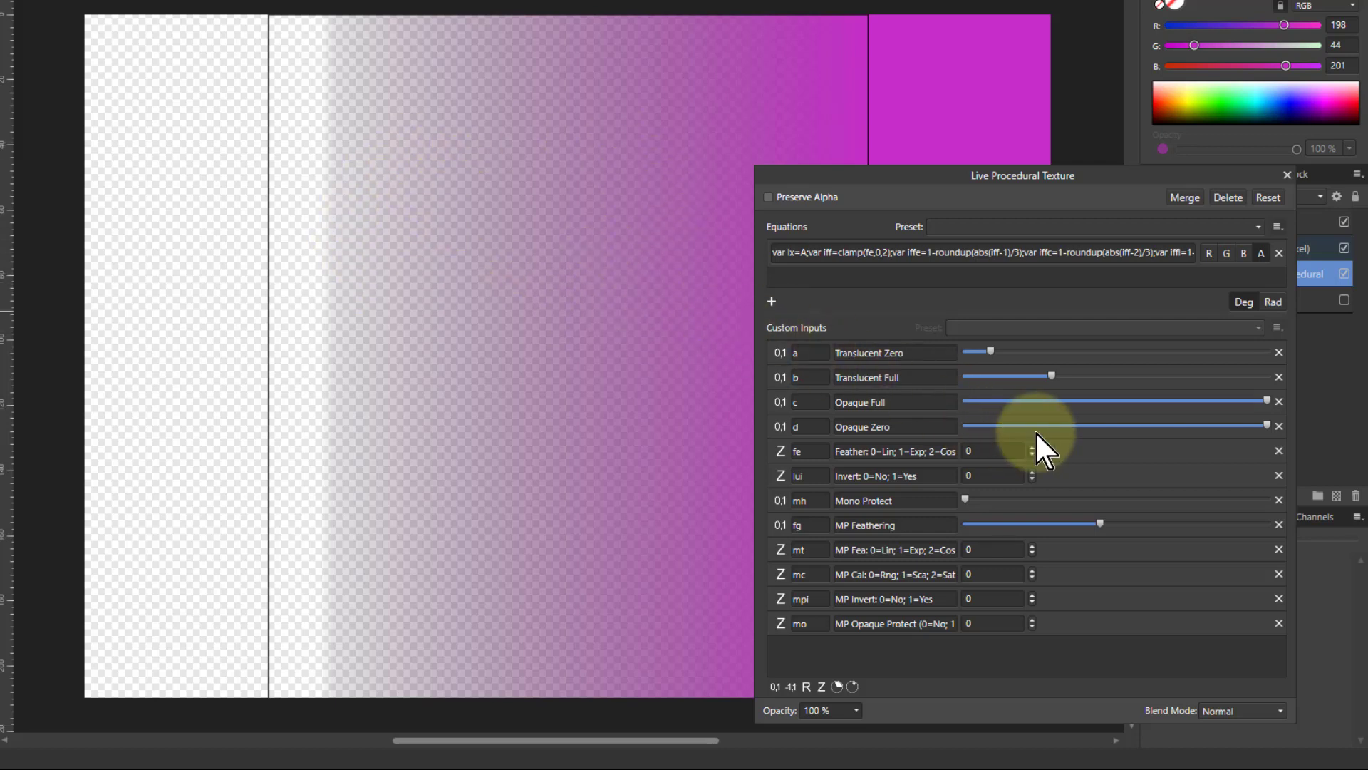
Adjust the Translucent Zero threshold down, up, then down again to shift the transparent edge
drag(979, 352, 966, 353)
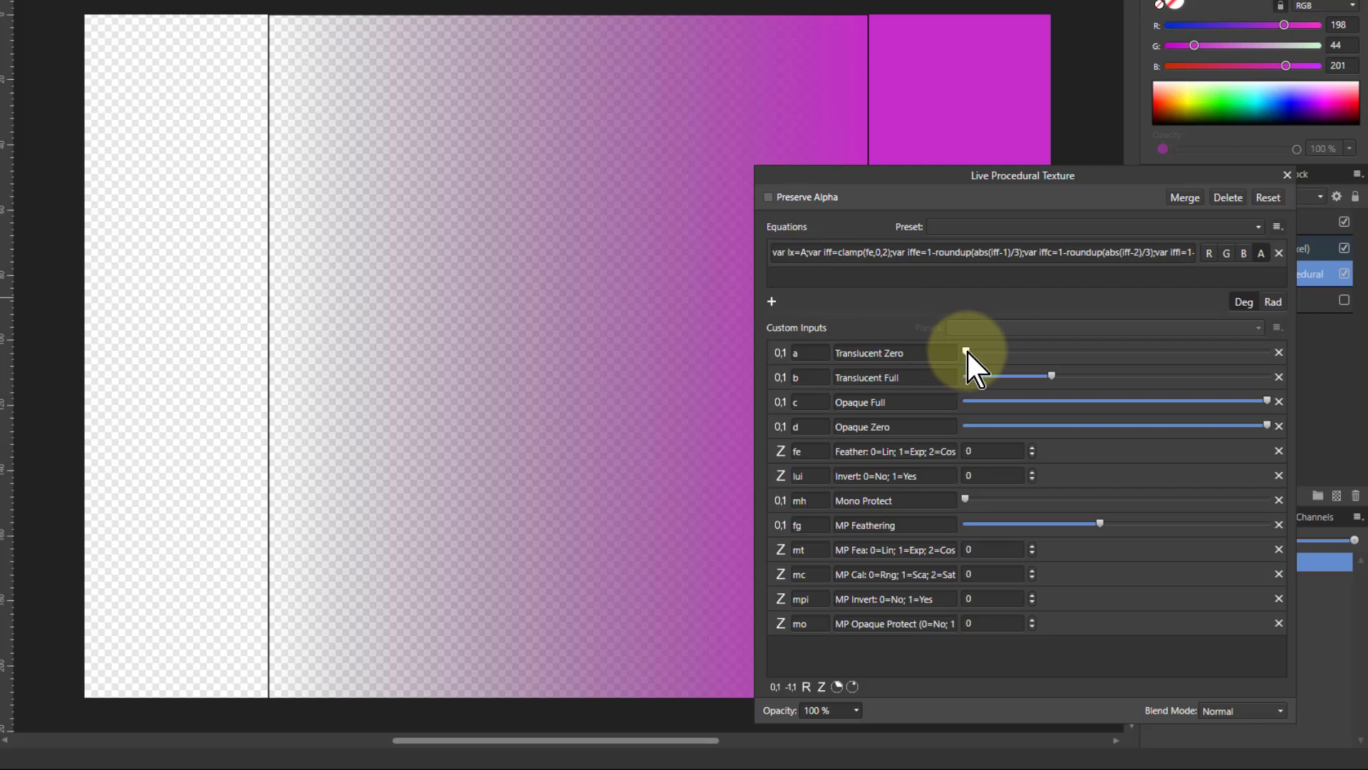
drag(966, 350, 993, 354)
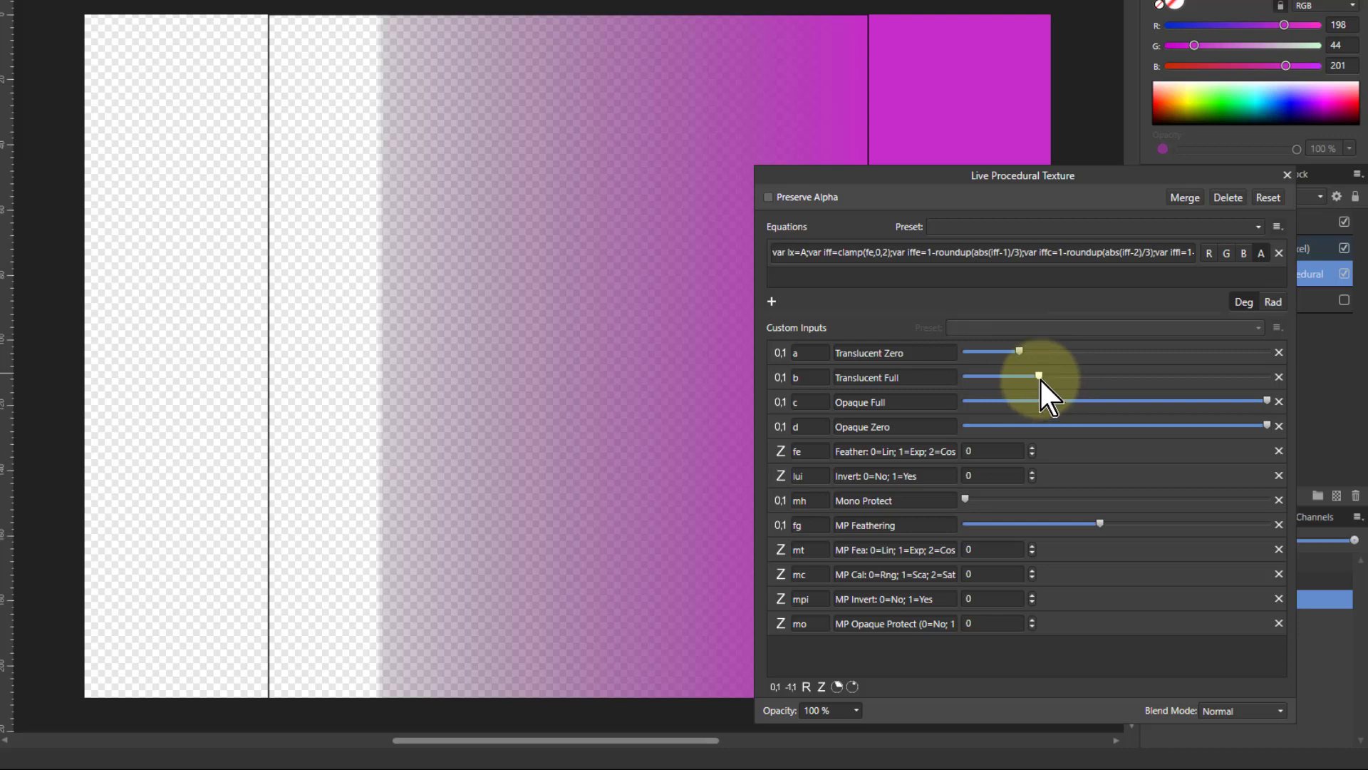
drag(1005, 354, 995, 362)
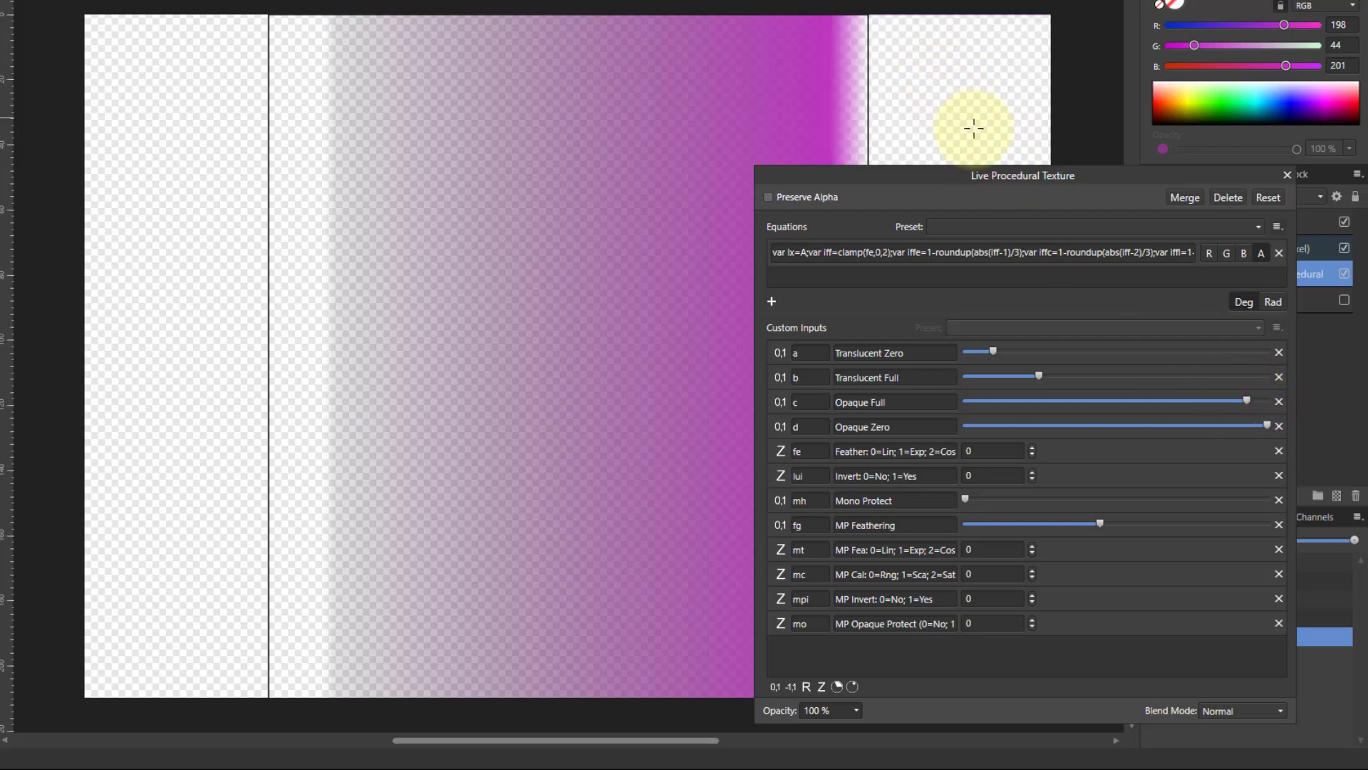
Raise Opaque Full, Translucent Full and Translucent Zero, and lower Opaque Zero to narrow the magenta band
click(1268, 425)
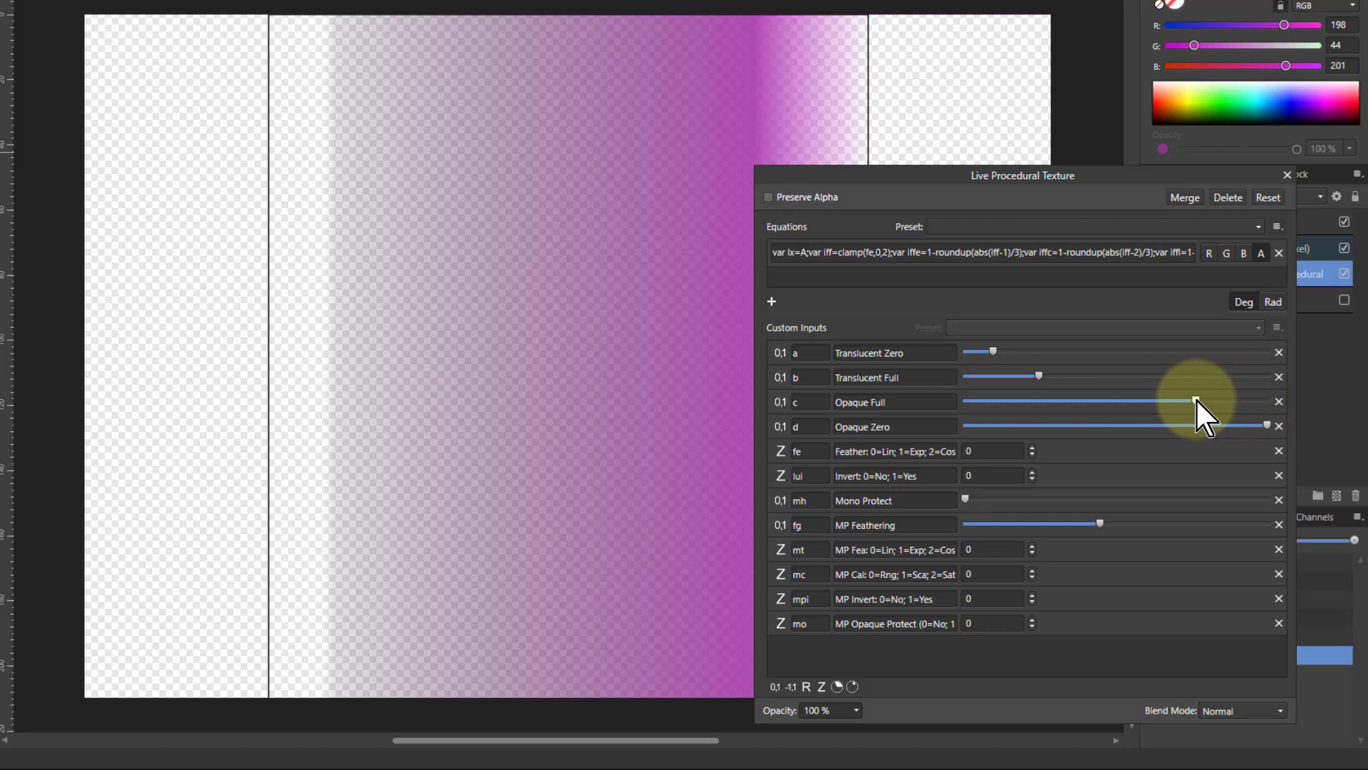
drag(1184, 400, 1189, 400)
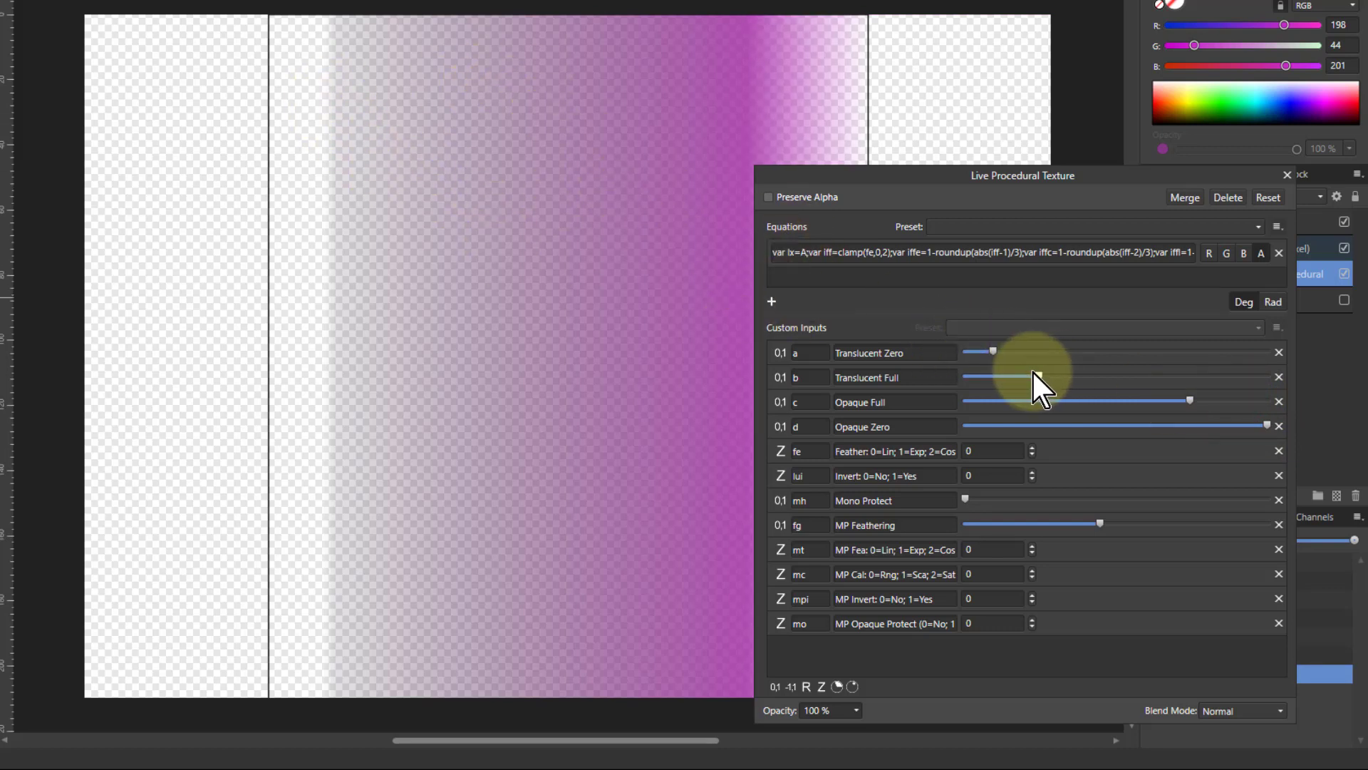
drag(1106, 379, 1117, 378)
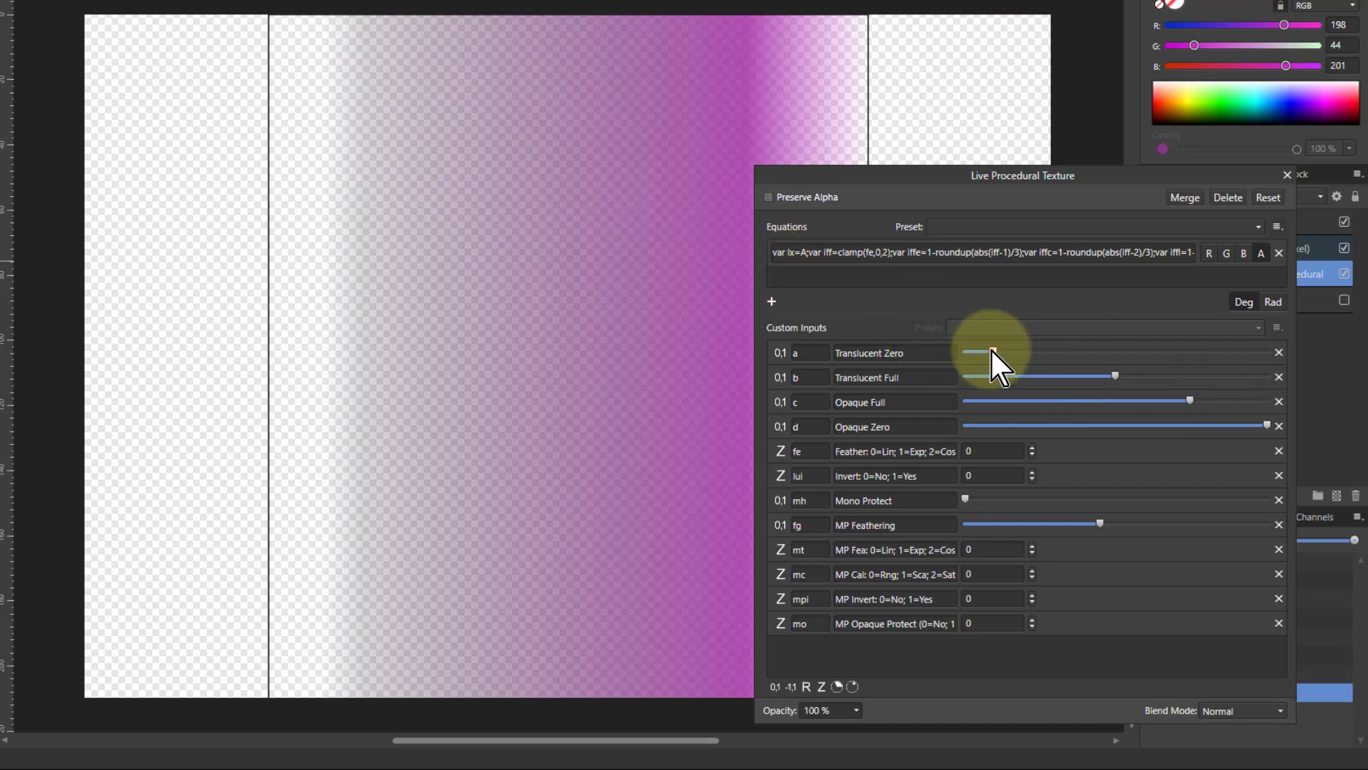
click(1072, 352)
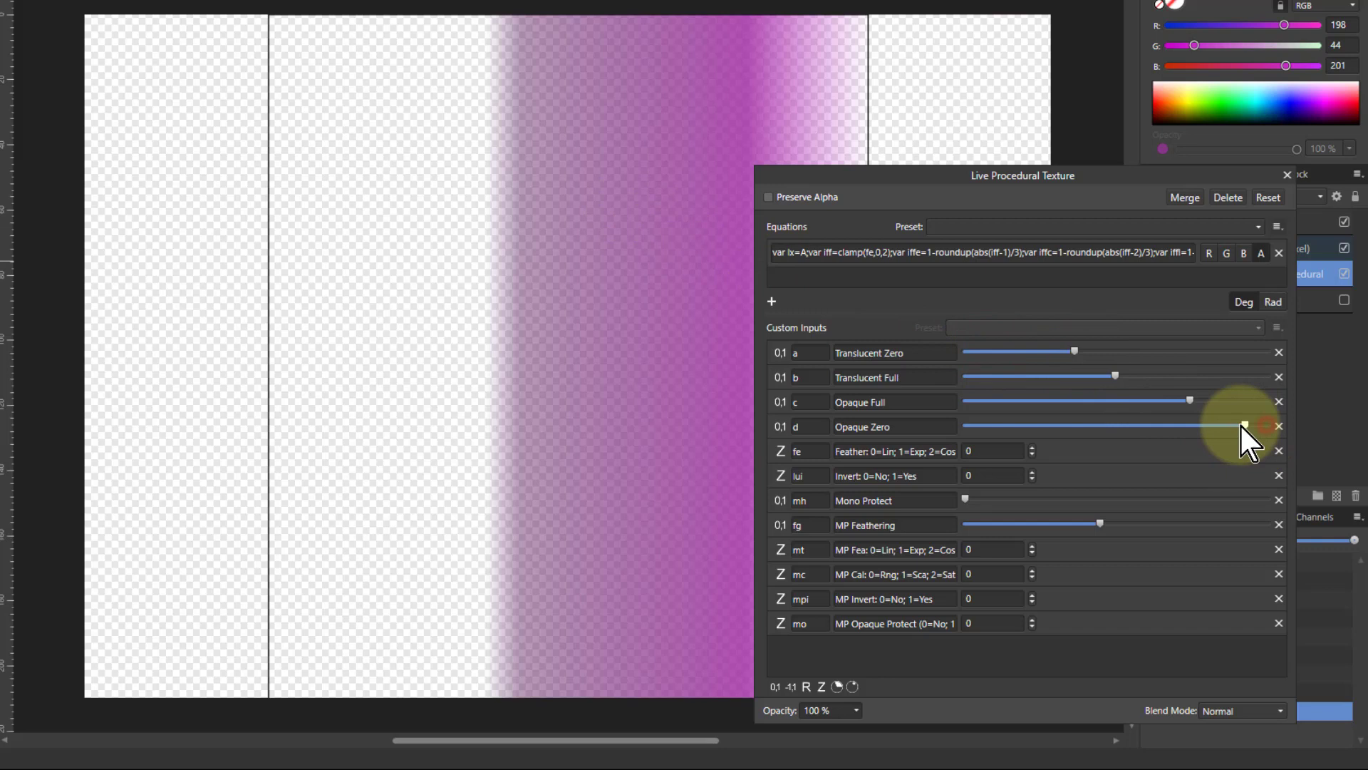
drag(1241, 426, 1220, 425)
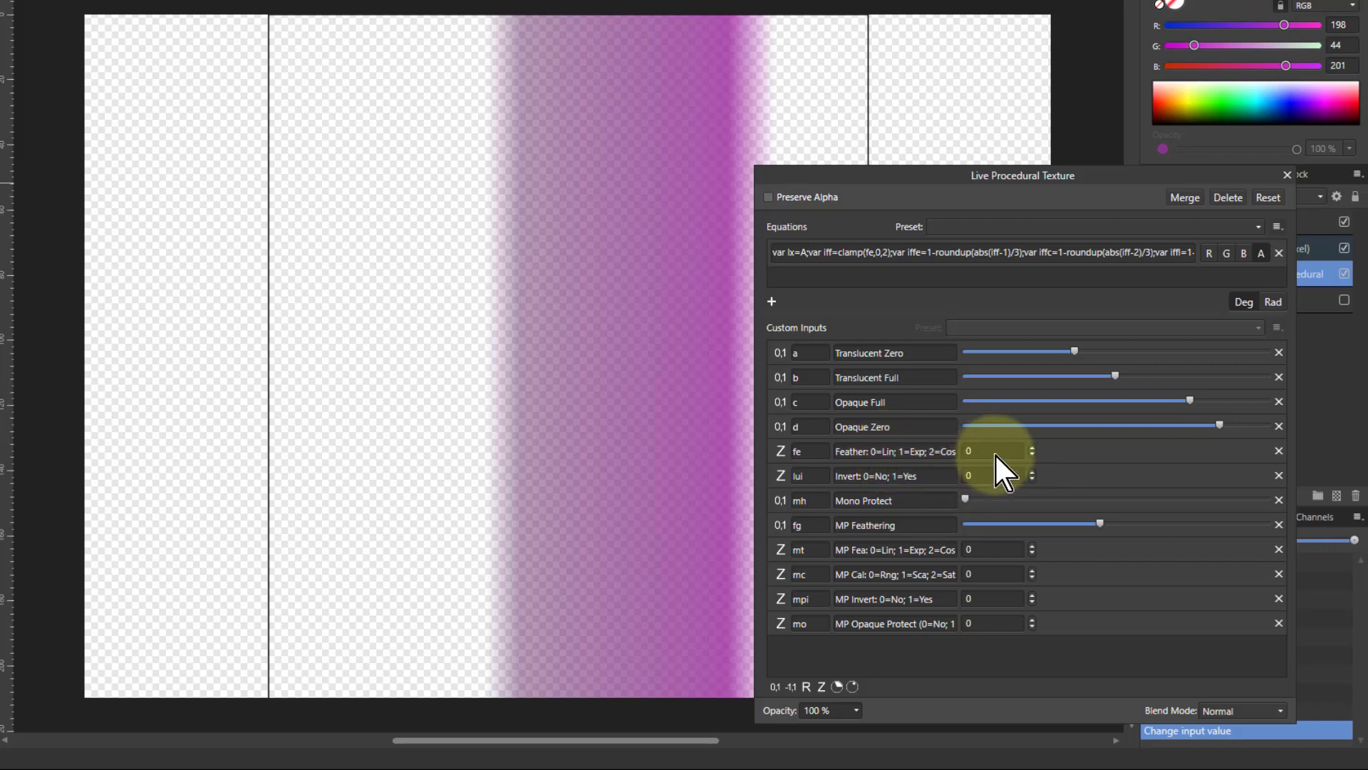
Raise the fe and lui values, set both back to 0, and lower Translucent Zero
scroll(994, 451, up, 1)
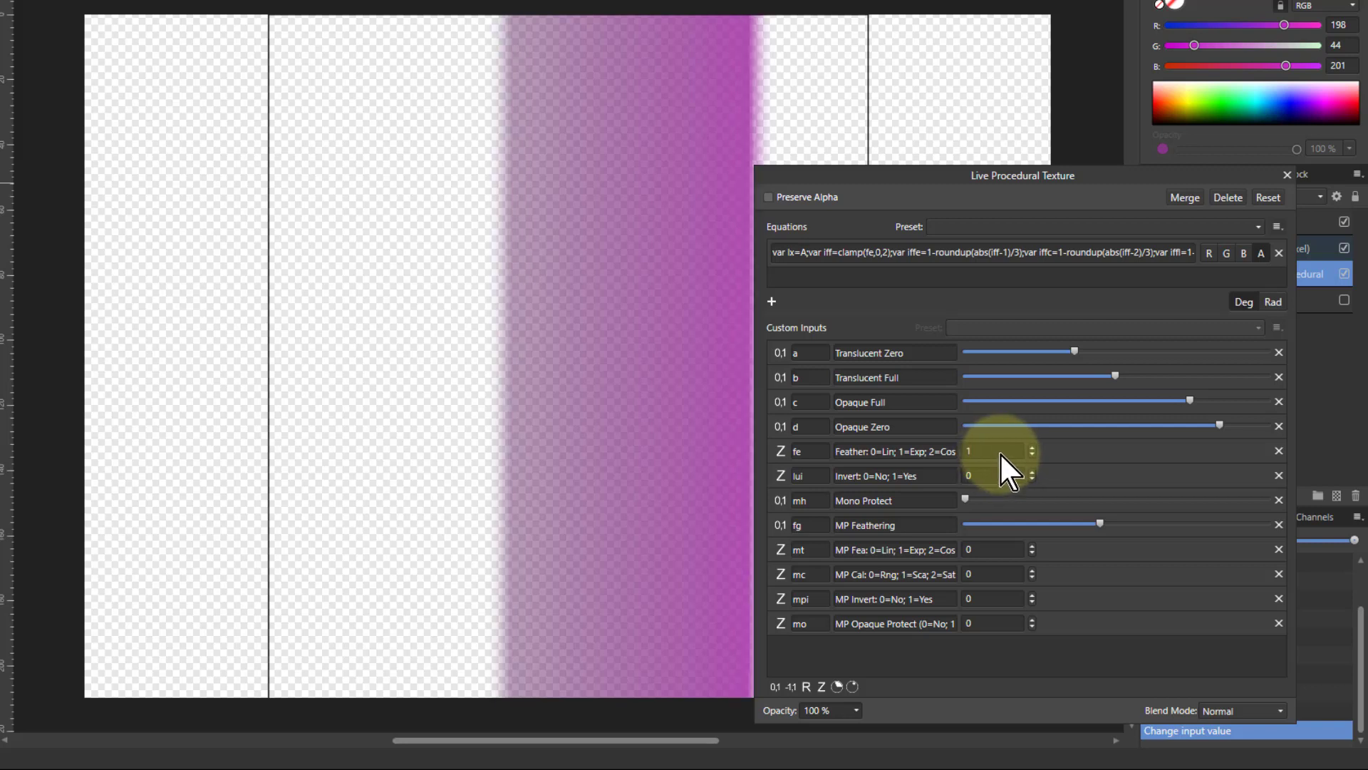
scroll(999, 452, down, 2)
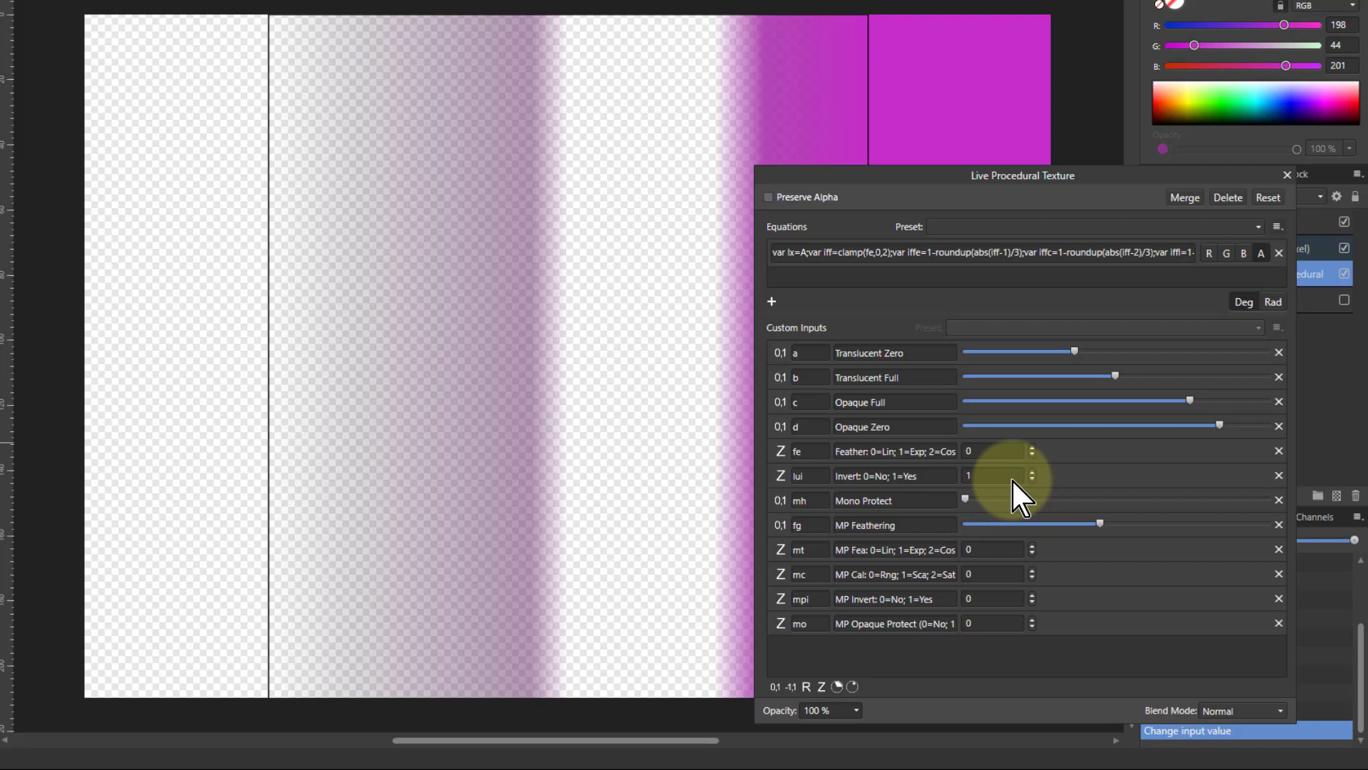
scroll(1011, 477, down, 2)
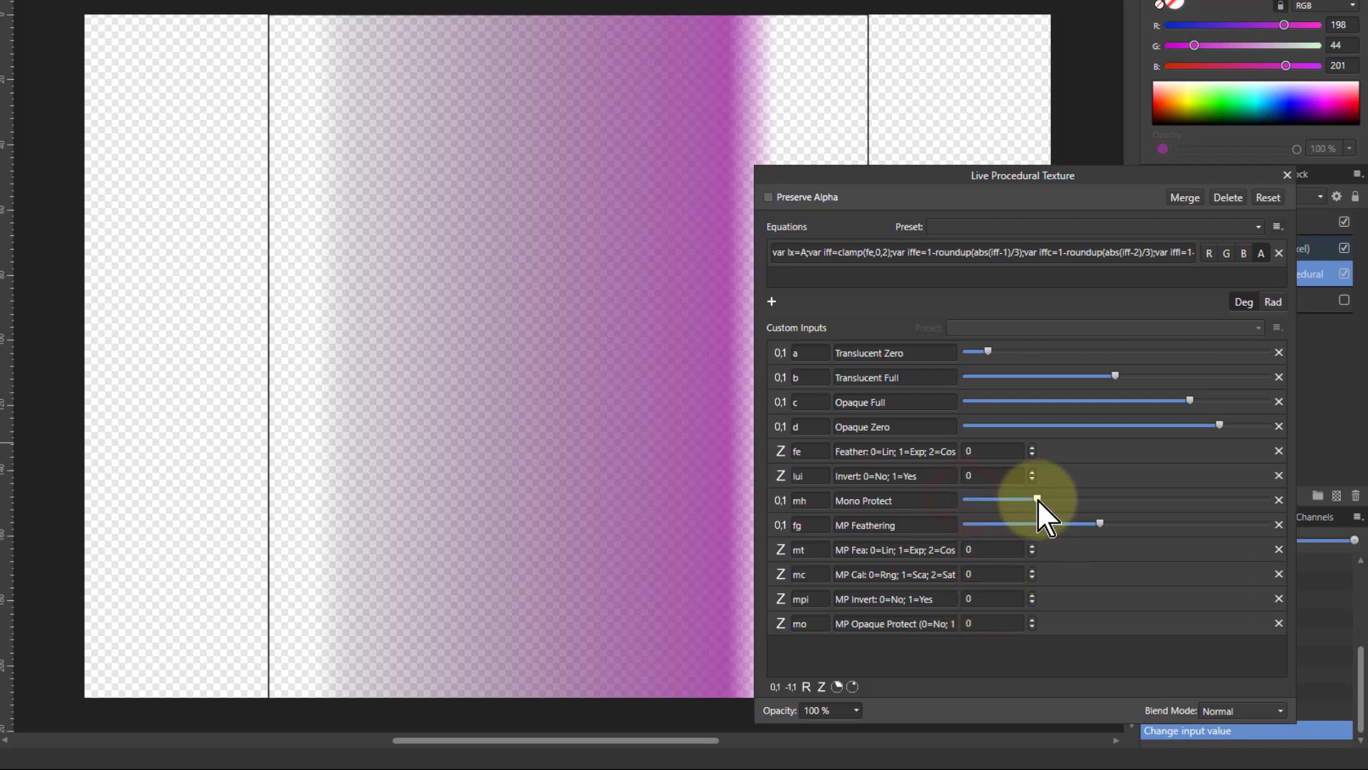
Raise Mono Protect so the band's faint left fade moves toward the middle
drag(1085, 498, 1093, 502)
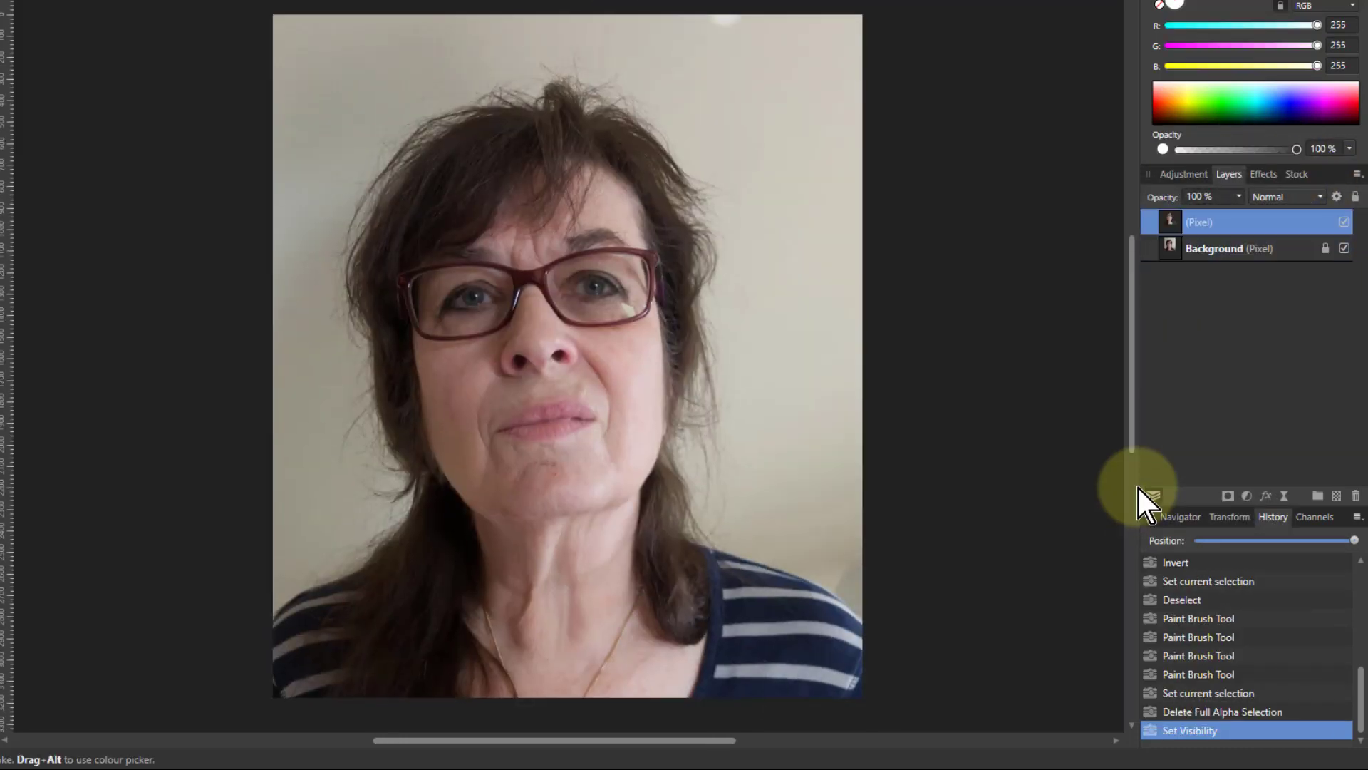
Hide the Background layer and zoom in on the cut-out portrait's fine hair strands
click(1344, 248)
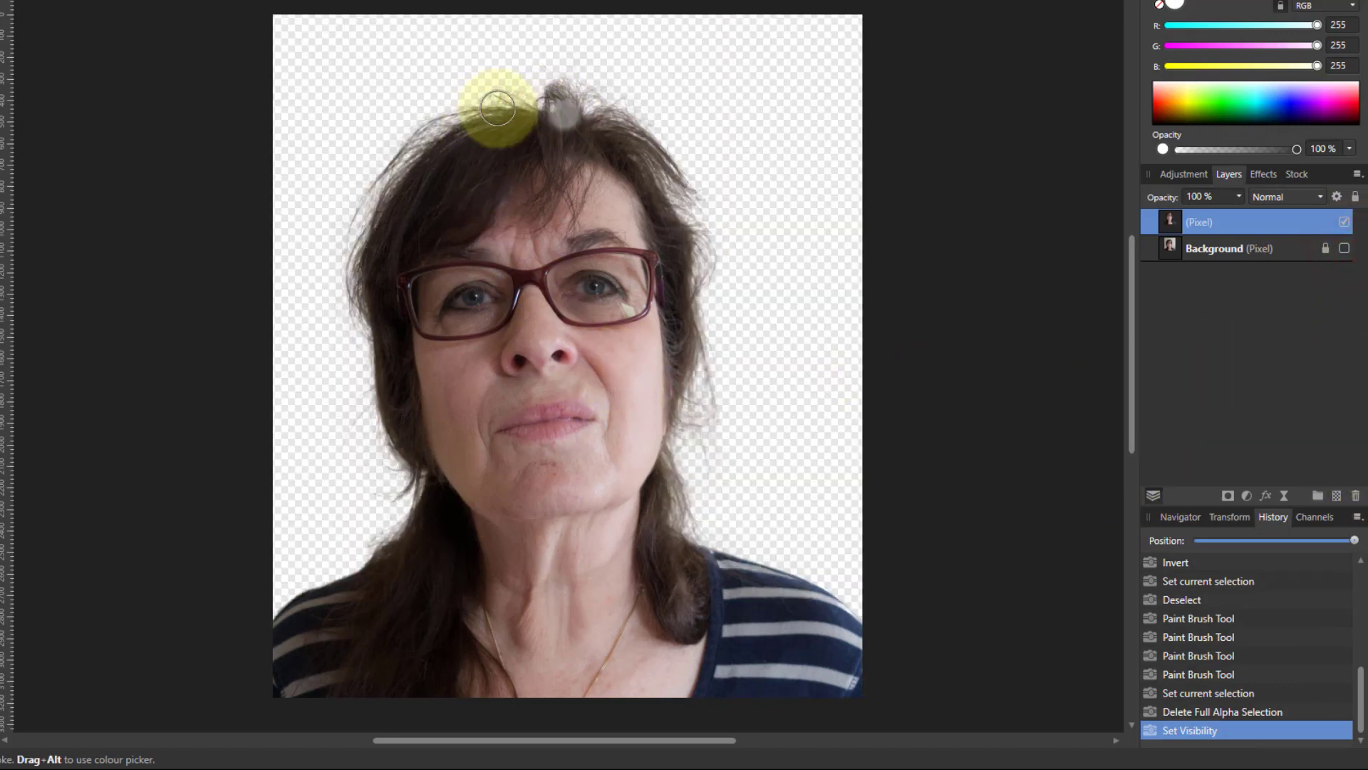
mouse_move(539, 604)
mouse_down()
mouse_move(553, 550)
mouse_move(192, 382)
mouse_up()
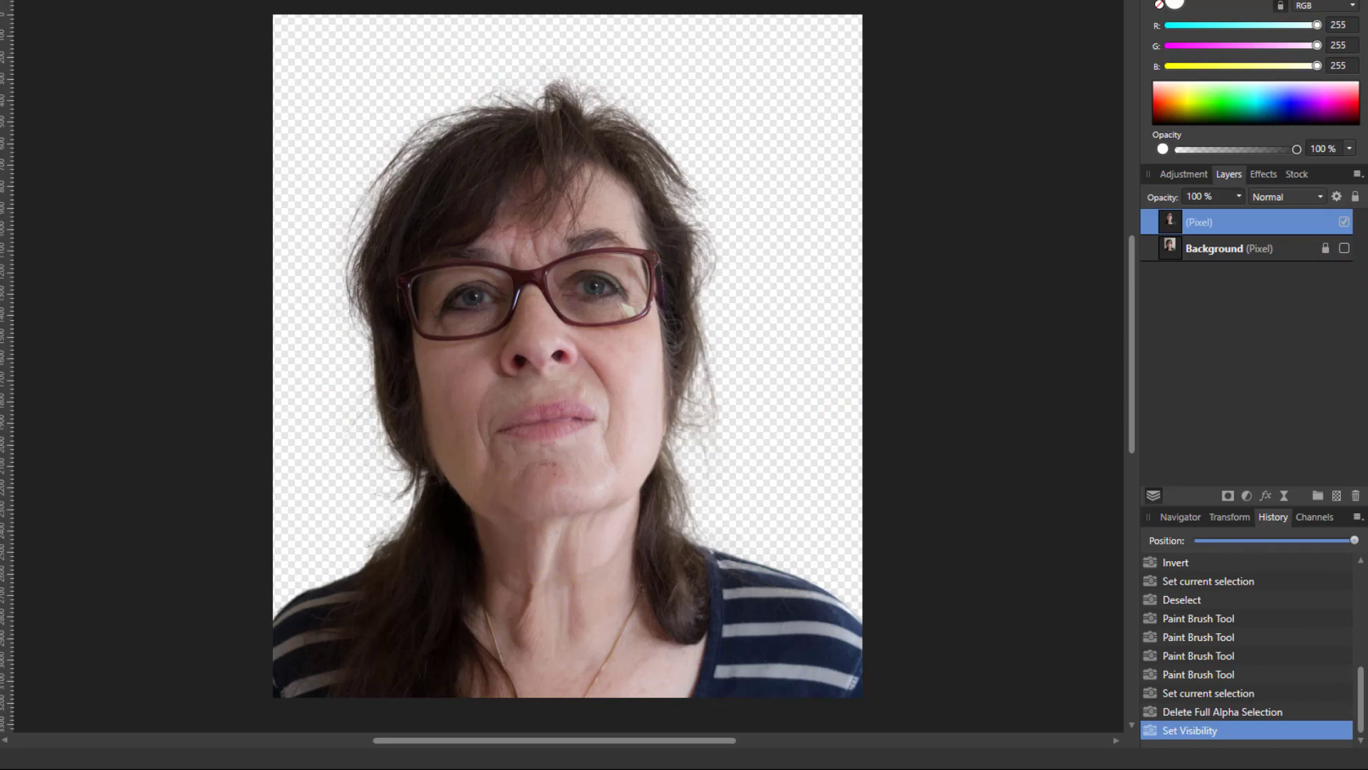
scroll(345, 260, up, 5)
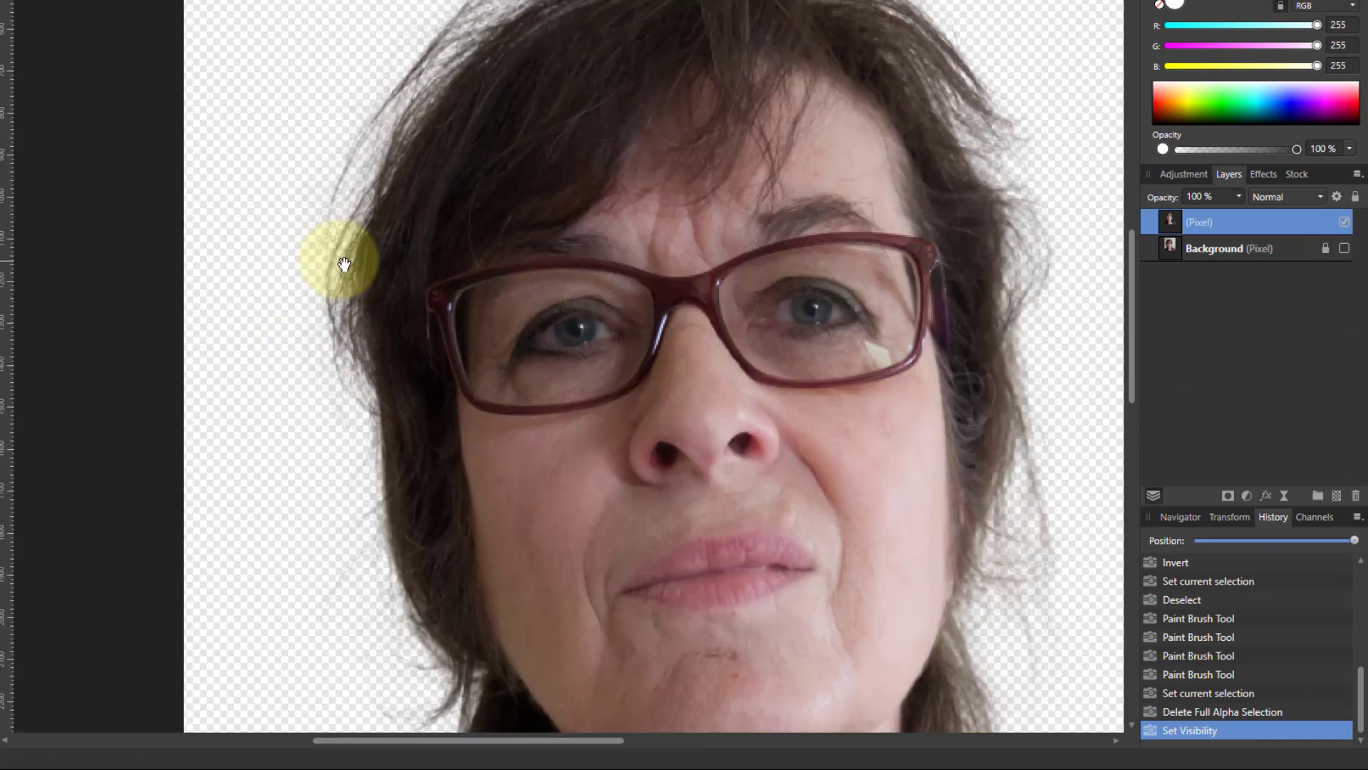
scroll(299, 275, up, 1)
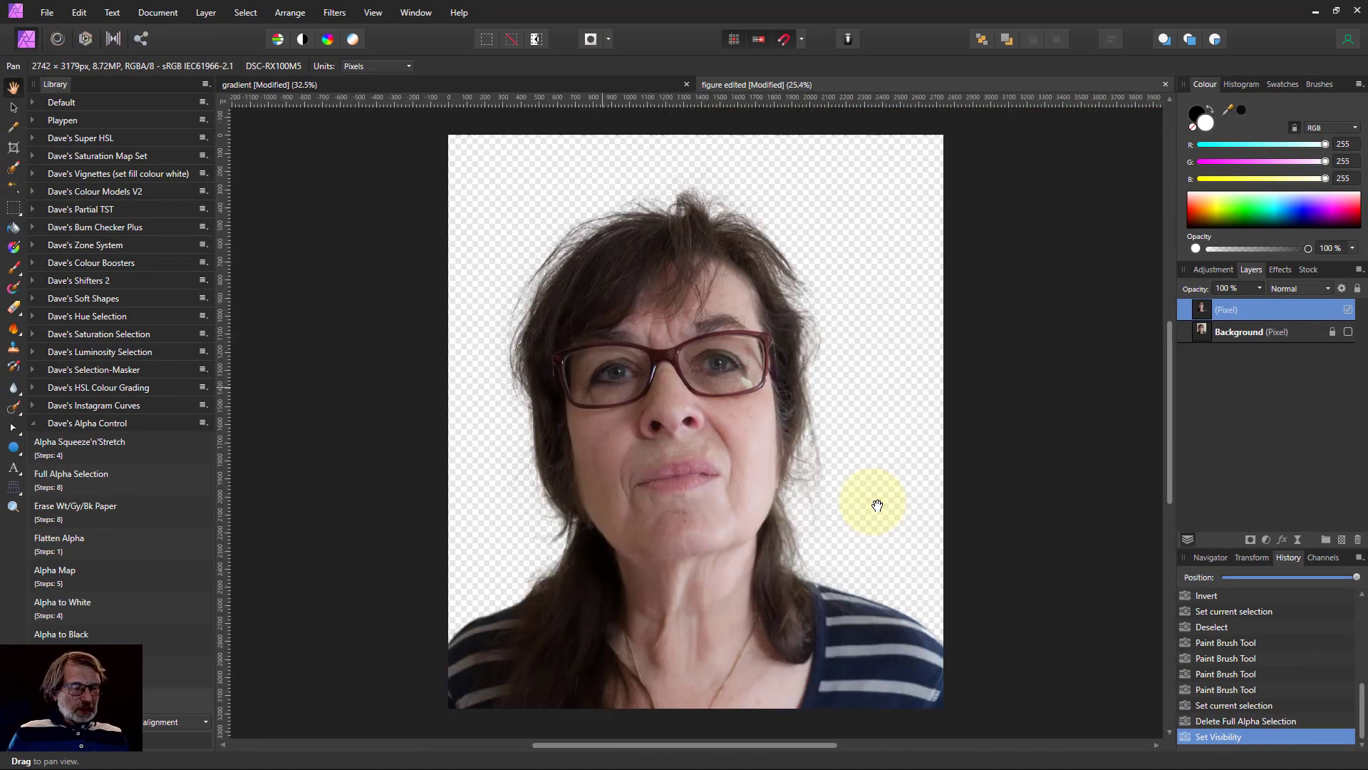
Fit the portrait to the window, run Full Alpha Selection, expand it, and hide the original Pixel layer
key(ctrl+0)
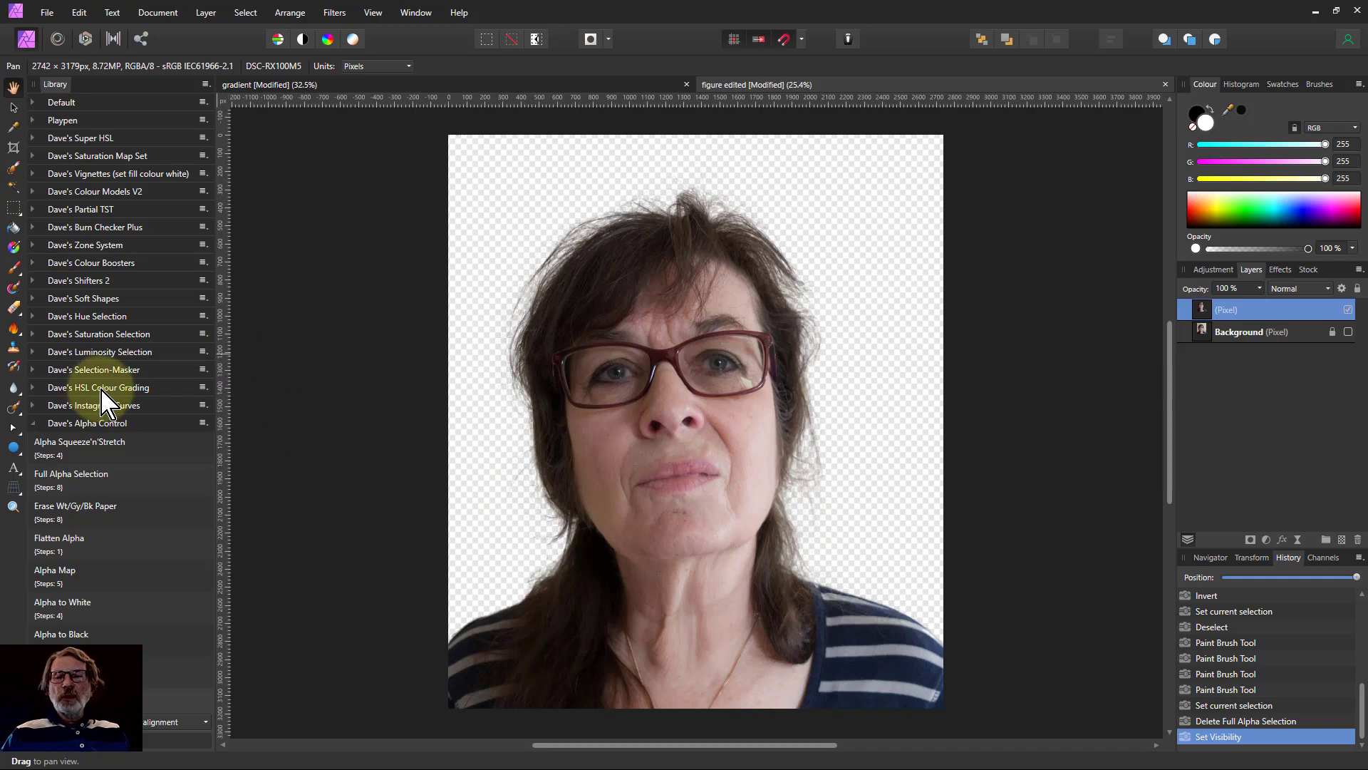
click(82, 478)
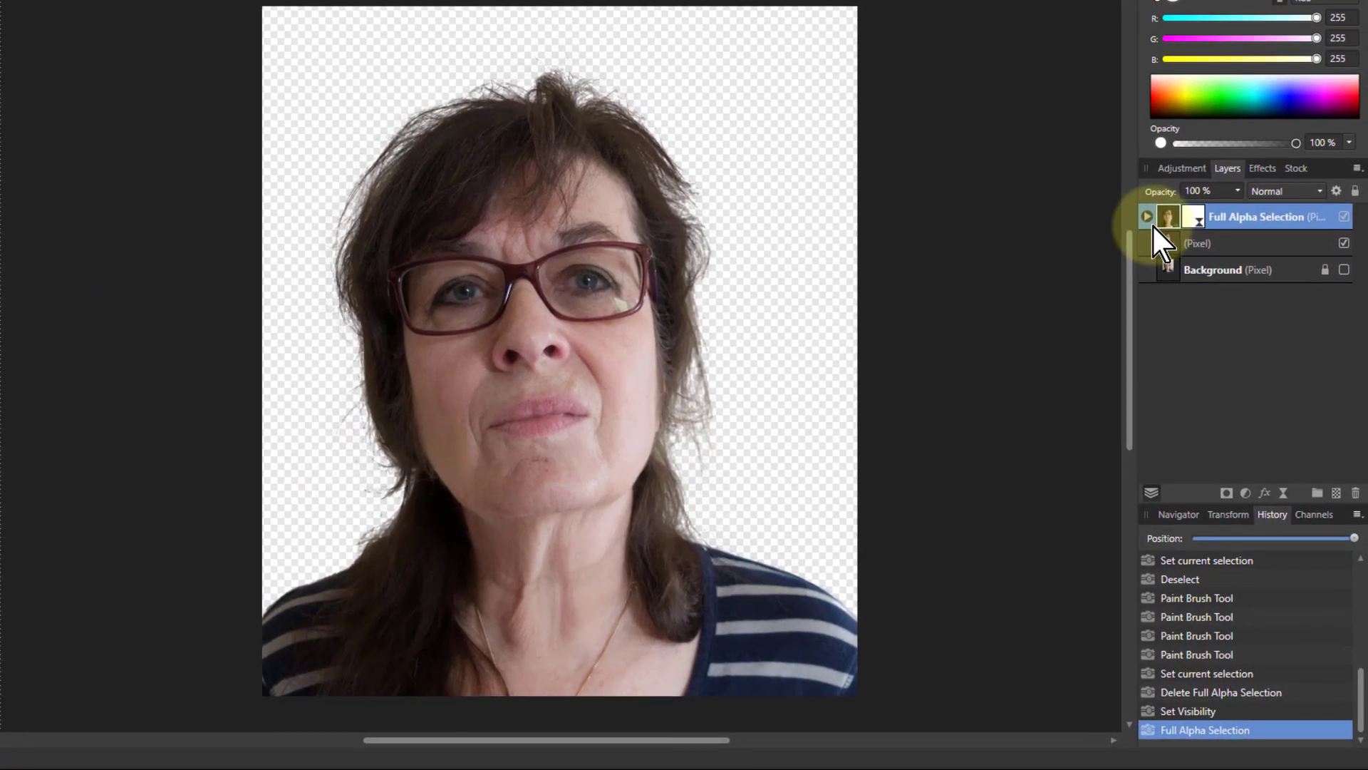
click(1146, 216)
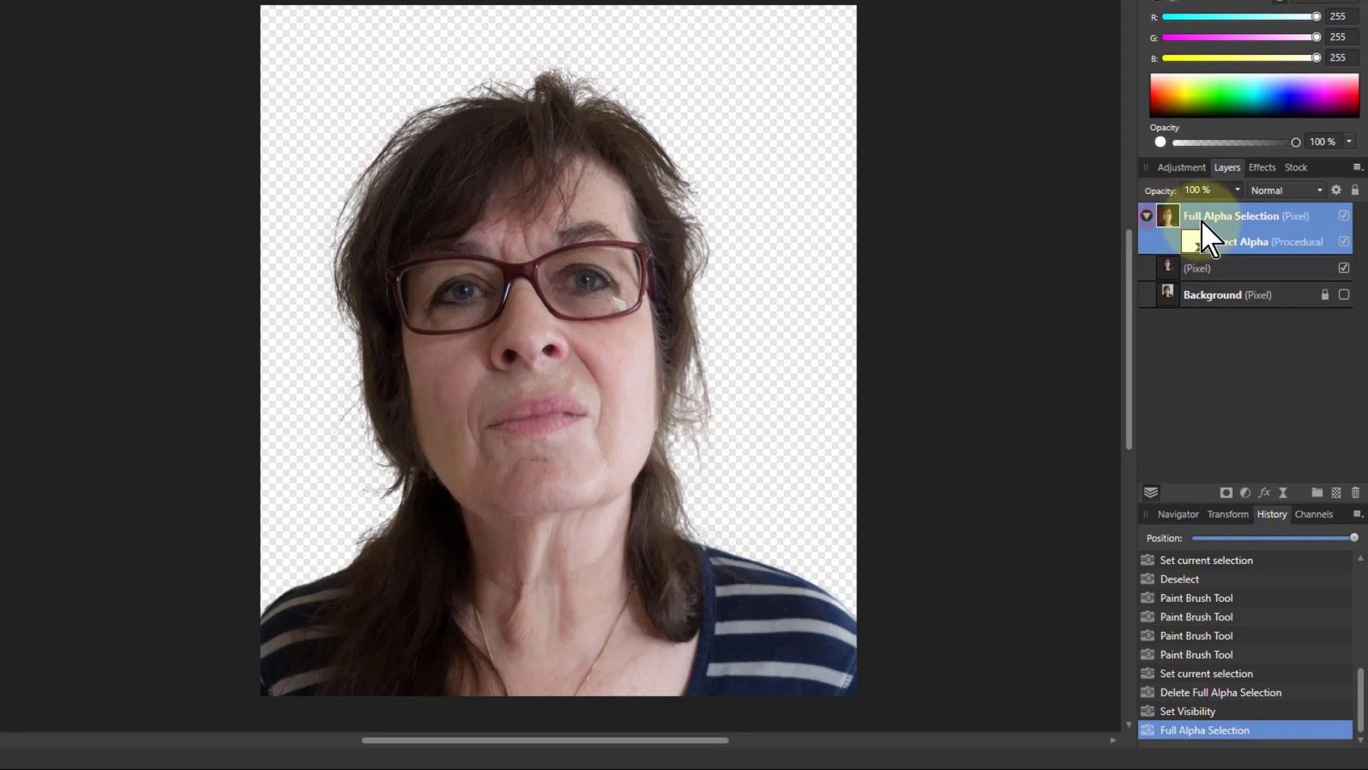
click(1344, 268)
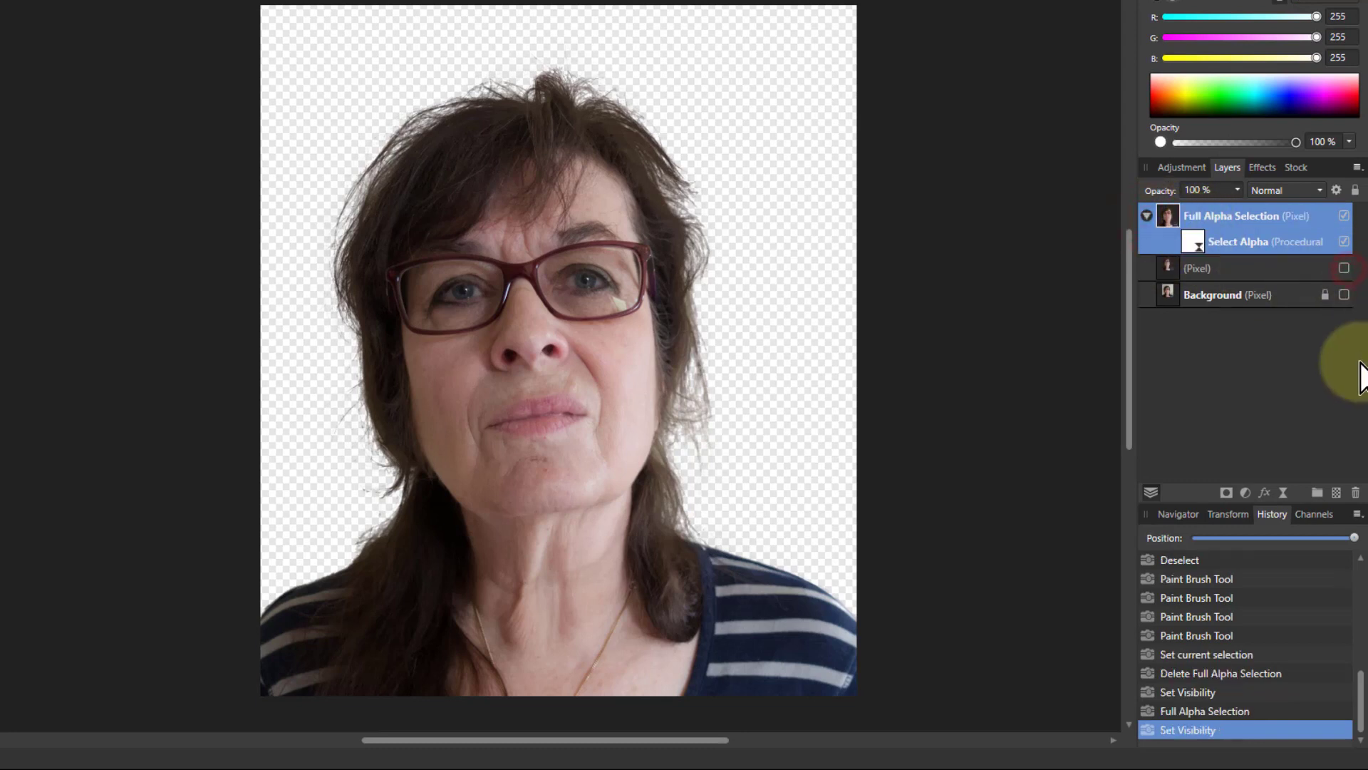
In Select Alpha, enlarge Custom Inputs and lower Opaque Full until only translucent hair strands remain
double_click(1194, 243)
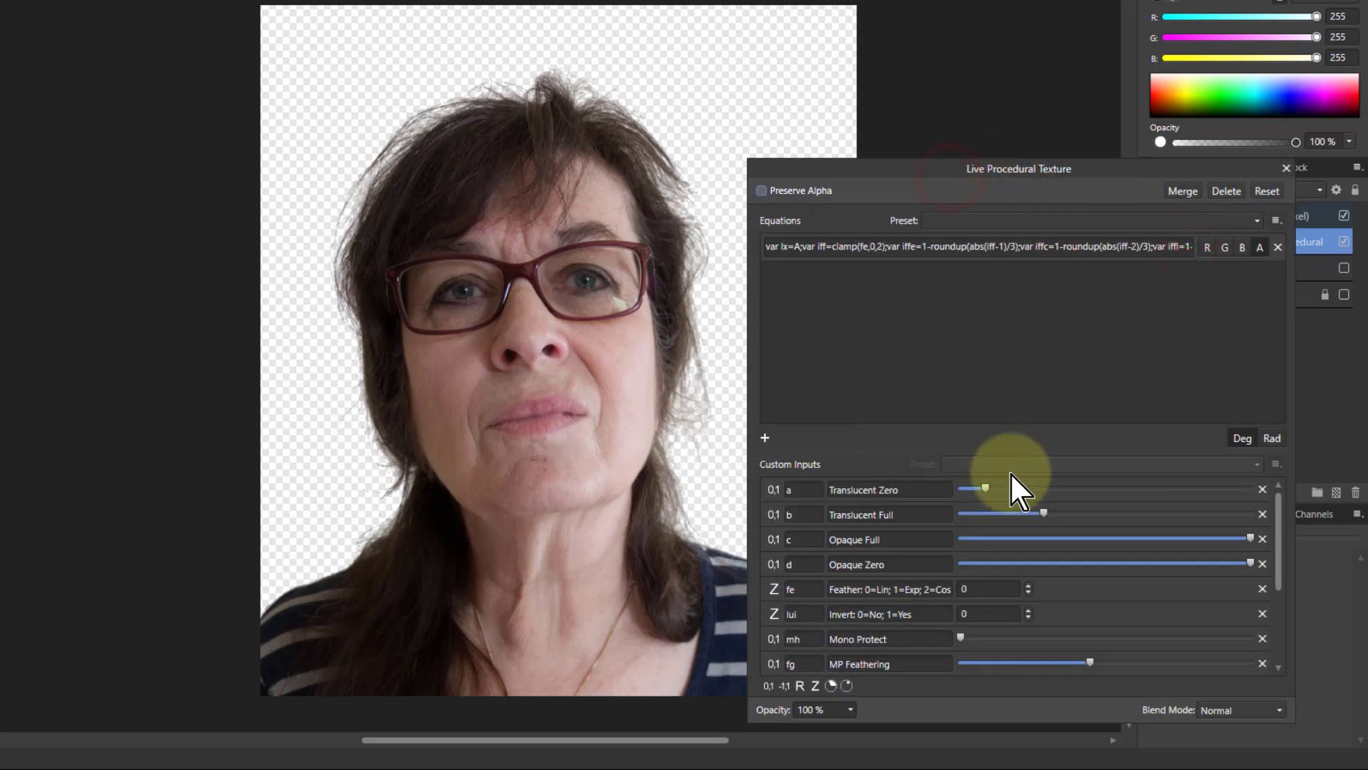
drag(1005, 451, 1005, 335)
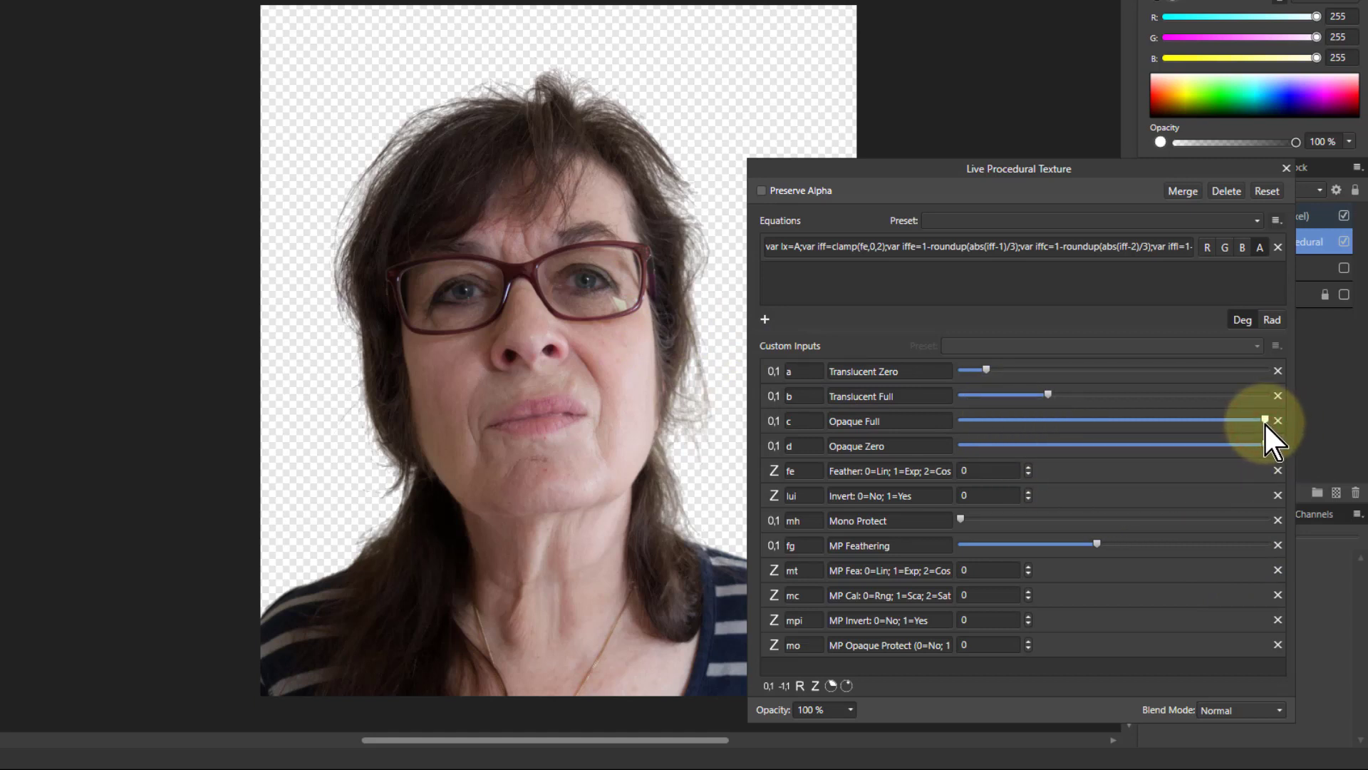
drag(1250, 422, 1247, 422)
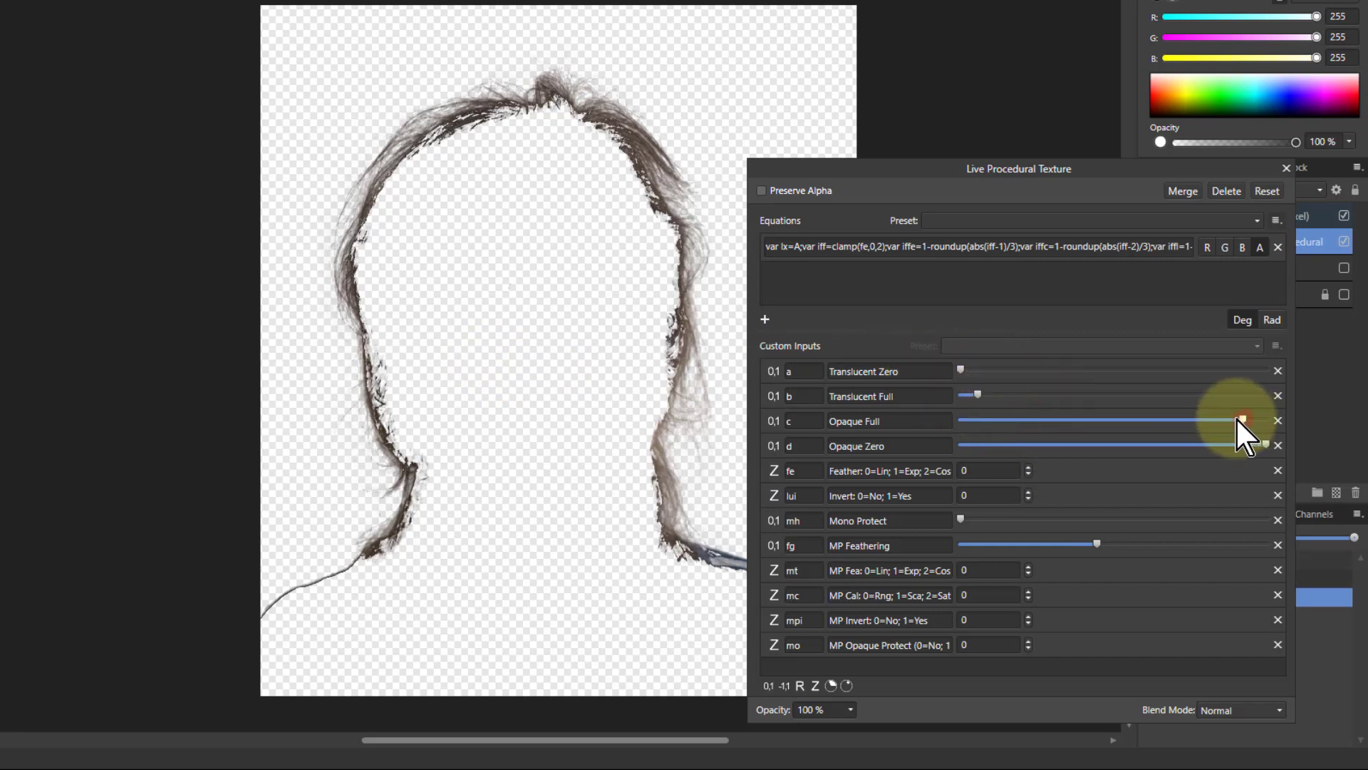
drag(985, 418, 987, 418)
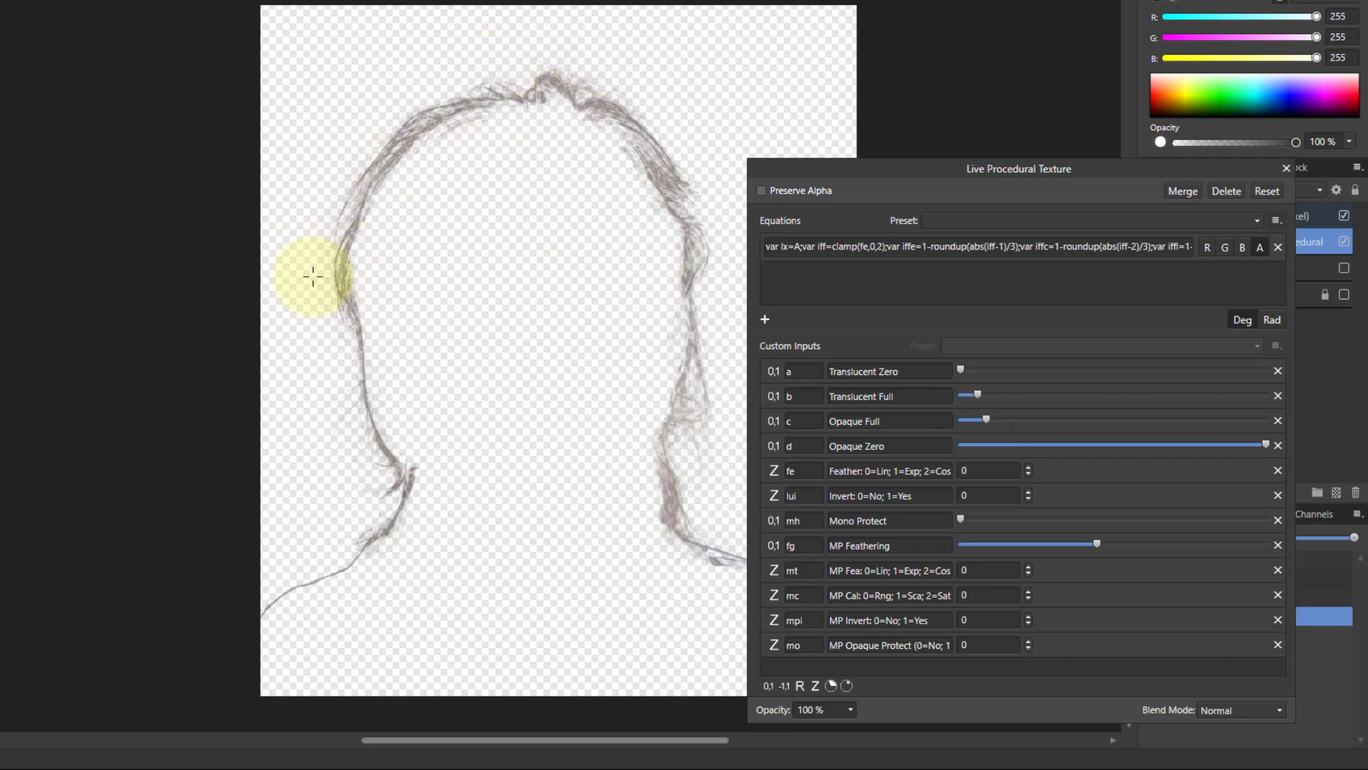
scroll(313, 275, up, 4)
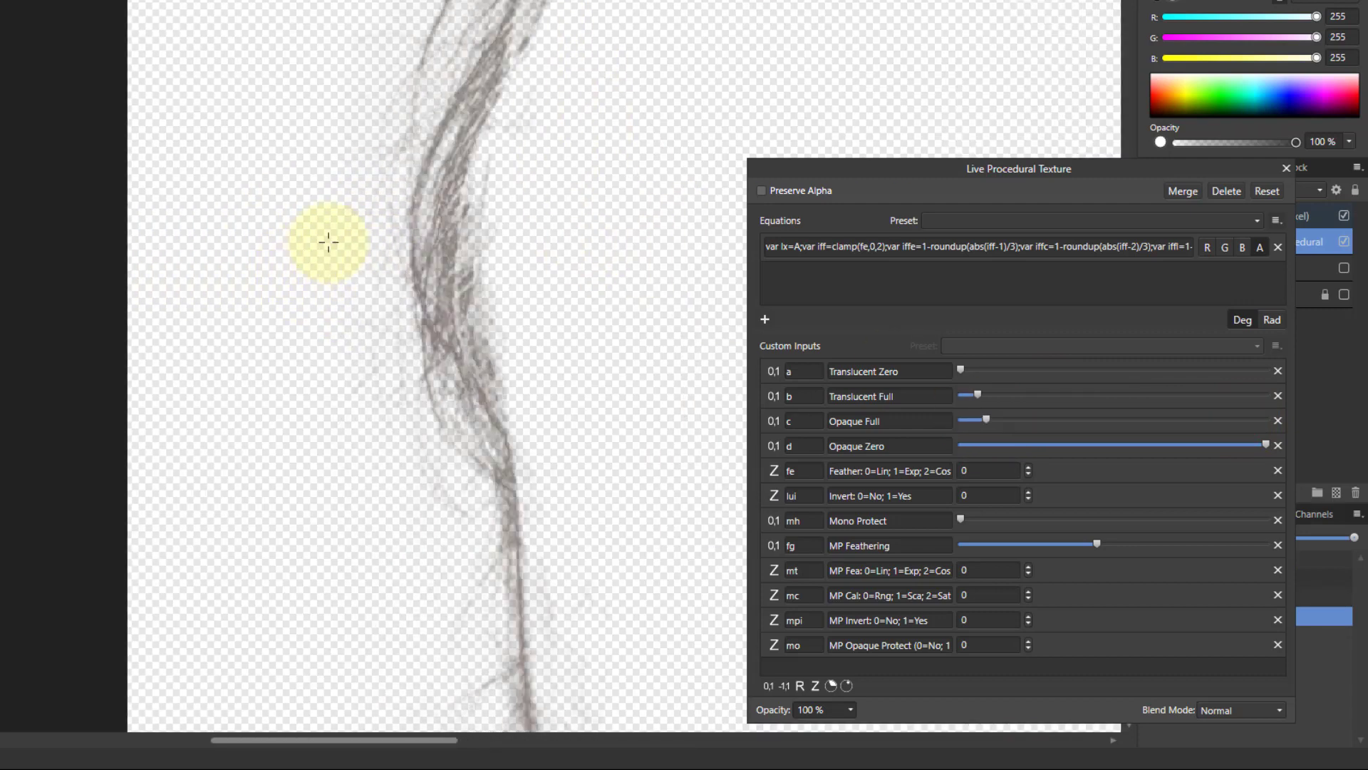
scroll(373, 137, up, 2)
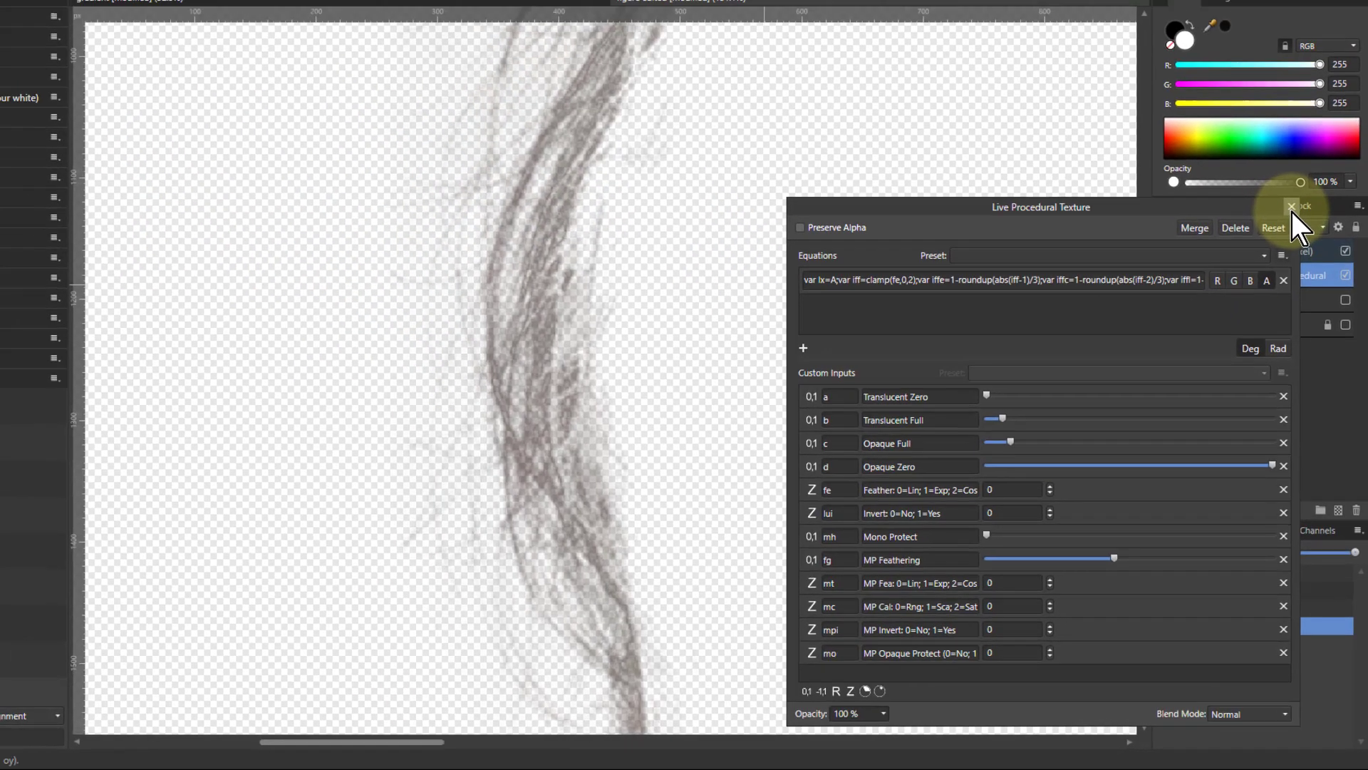
Commit Select Alpha and add Alpha Squeeze'n'Stretch inside the Full Alpha Selection group
click(1286, 169)
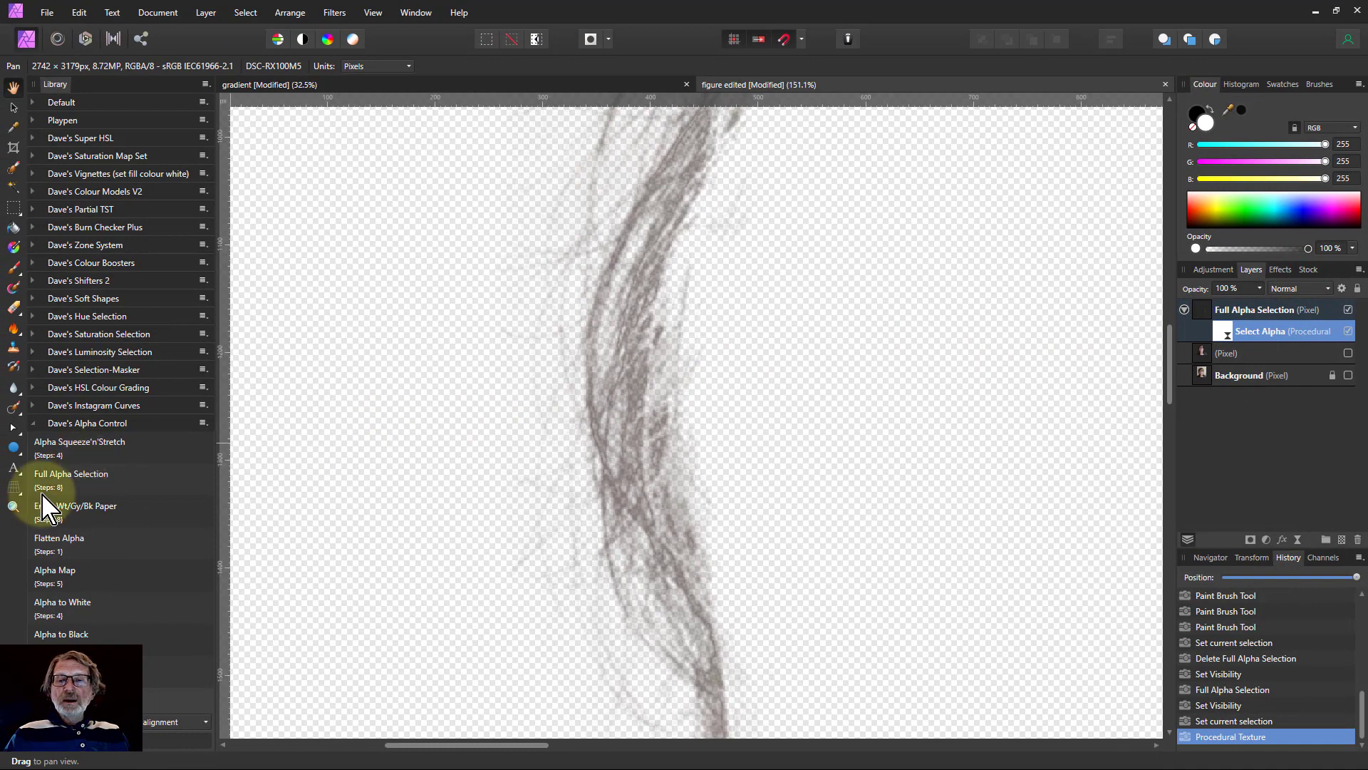
click(69, 449)
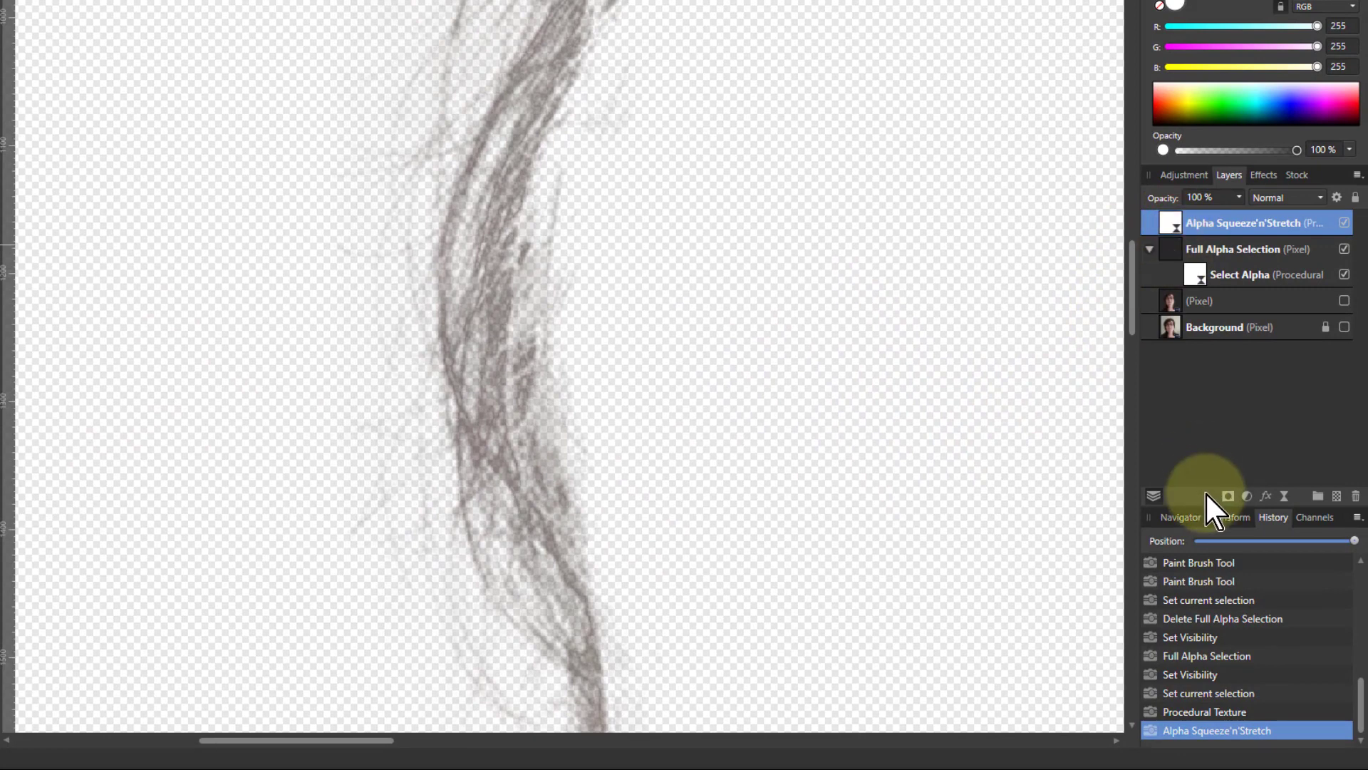
drag(1211, 223, 1211, 249)
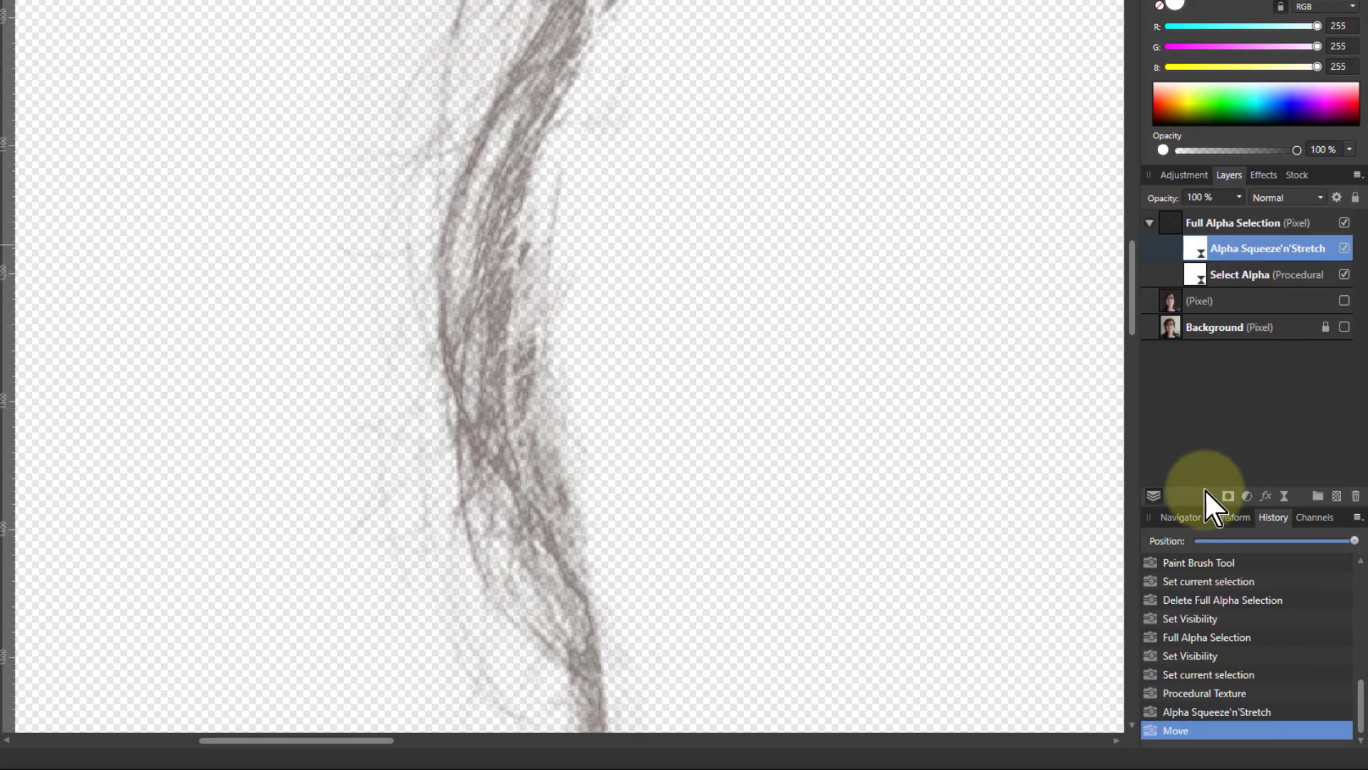
Raise the Stretch Amount near full so the faint hair strands darken and thicken
double_click(1195, 251)
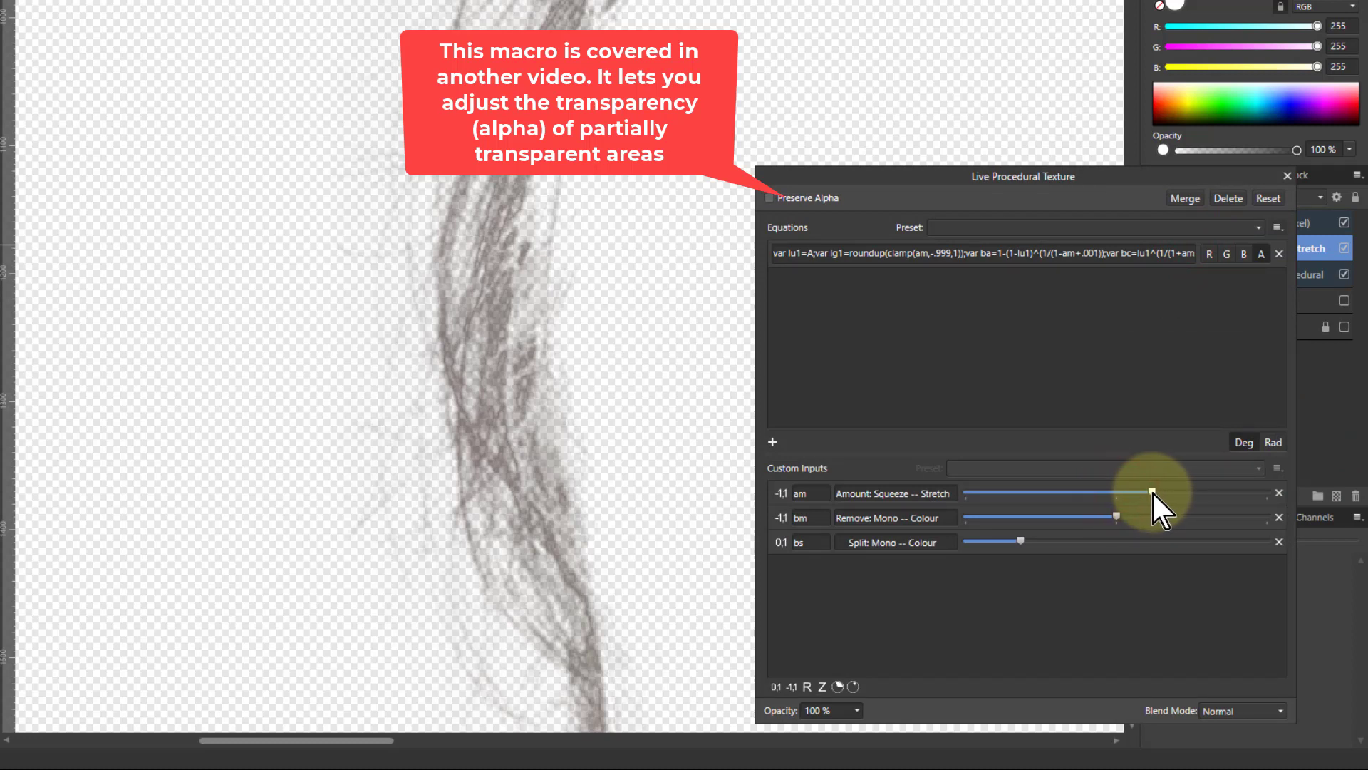
drag(1152, 492, 1242, 498)
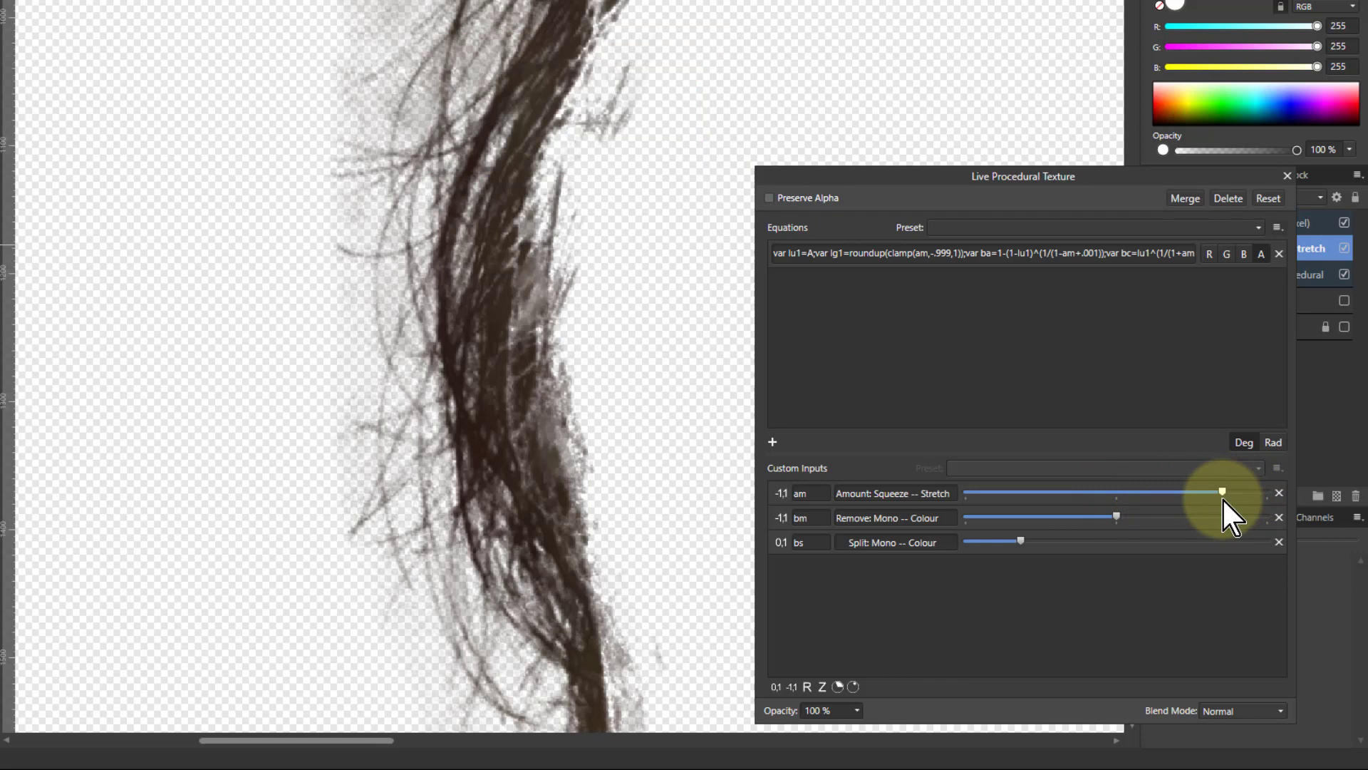
drag(1222, 498, 1217, 497)
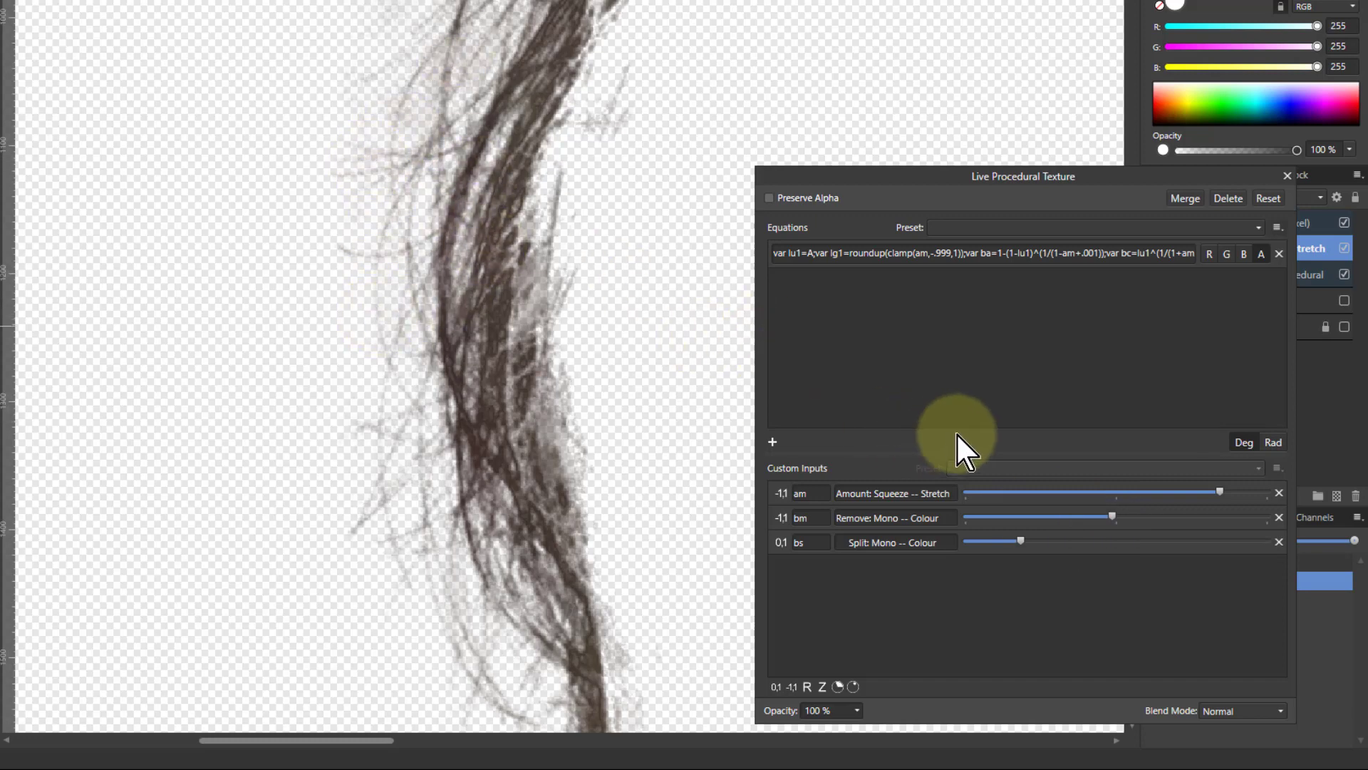
Show the original Pixel layer again and give the Full Alpha Selection group an inverted mask
click(1287, 175)
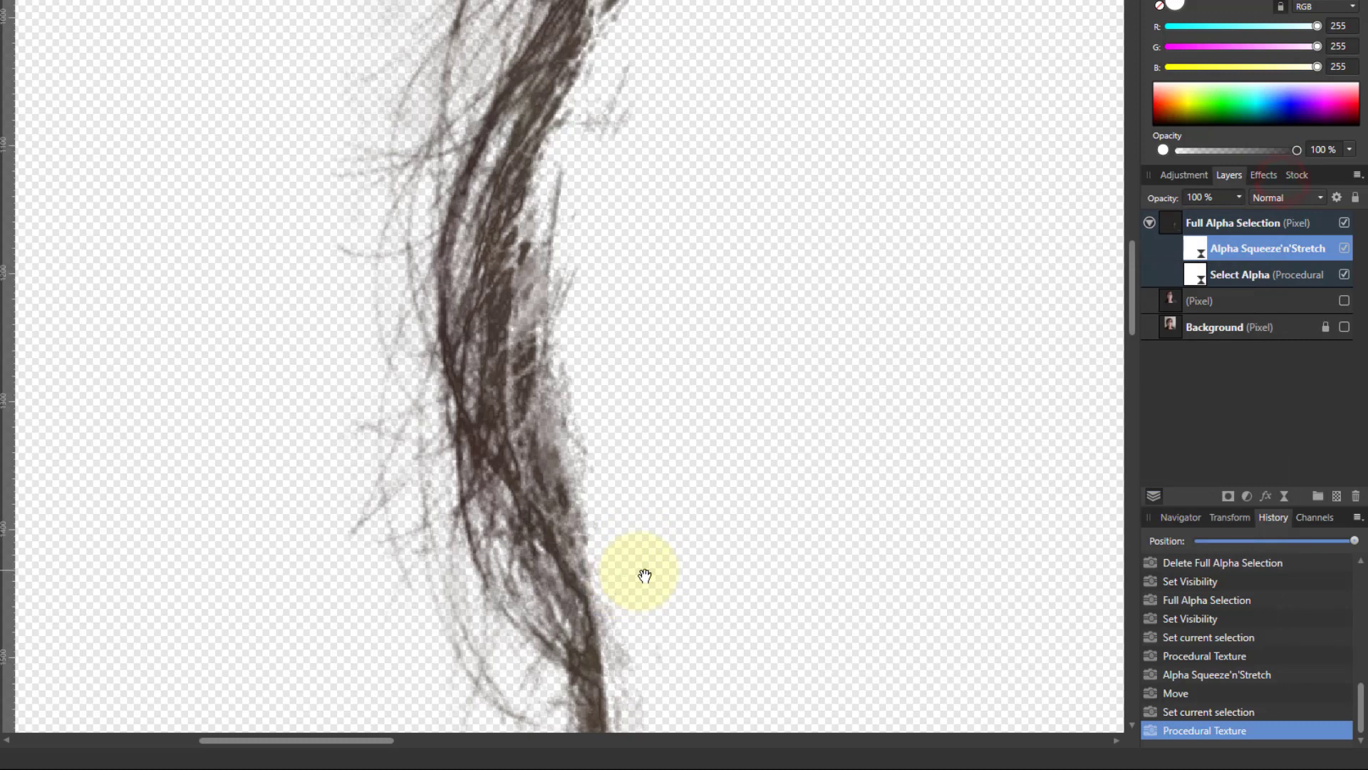
click(1344, 301)
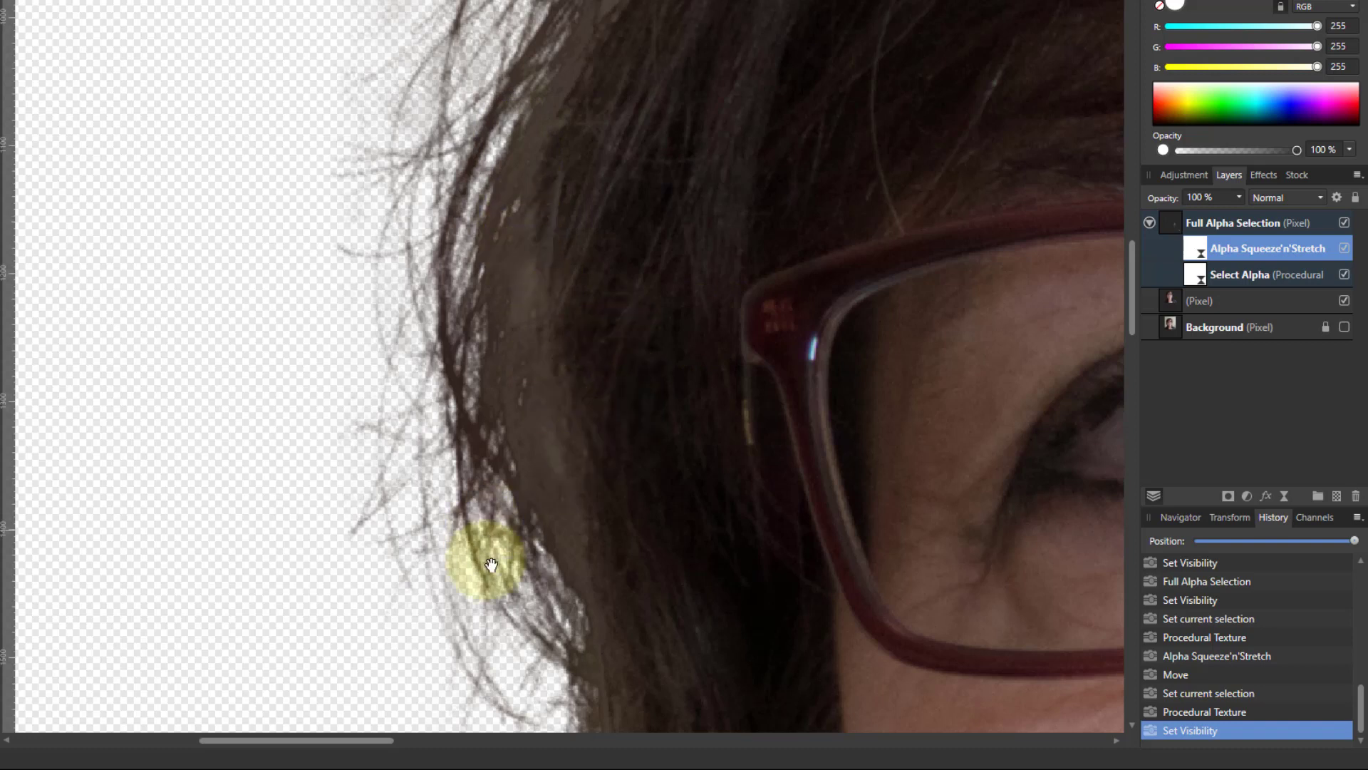
click(1177, 227)
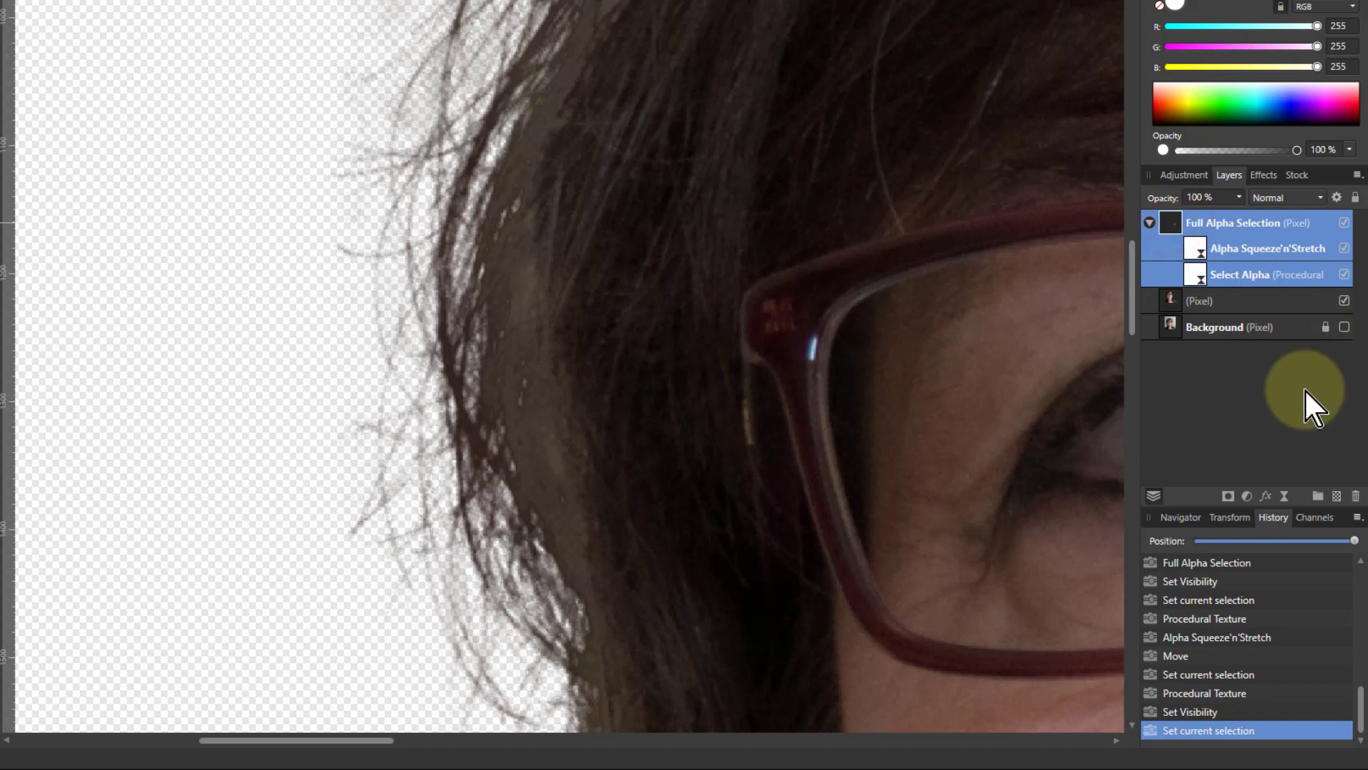
click(1227, 495)
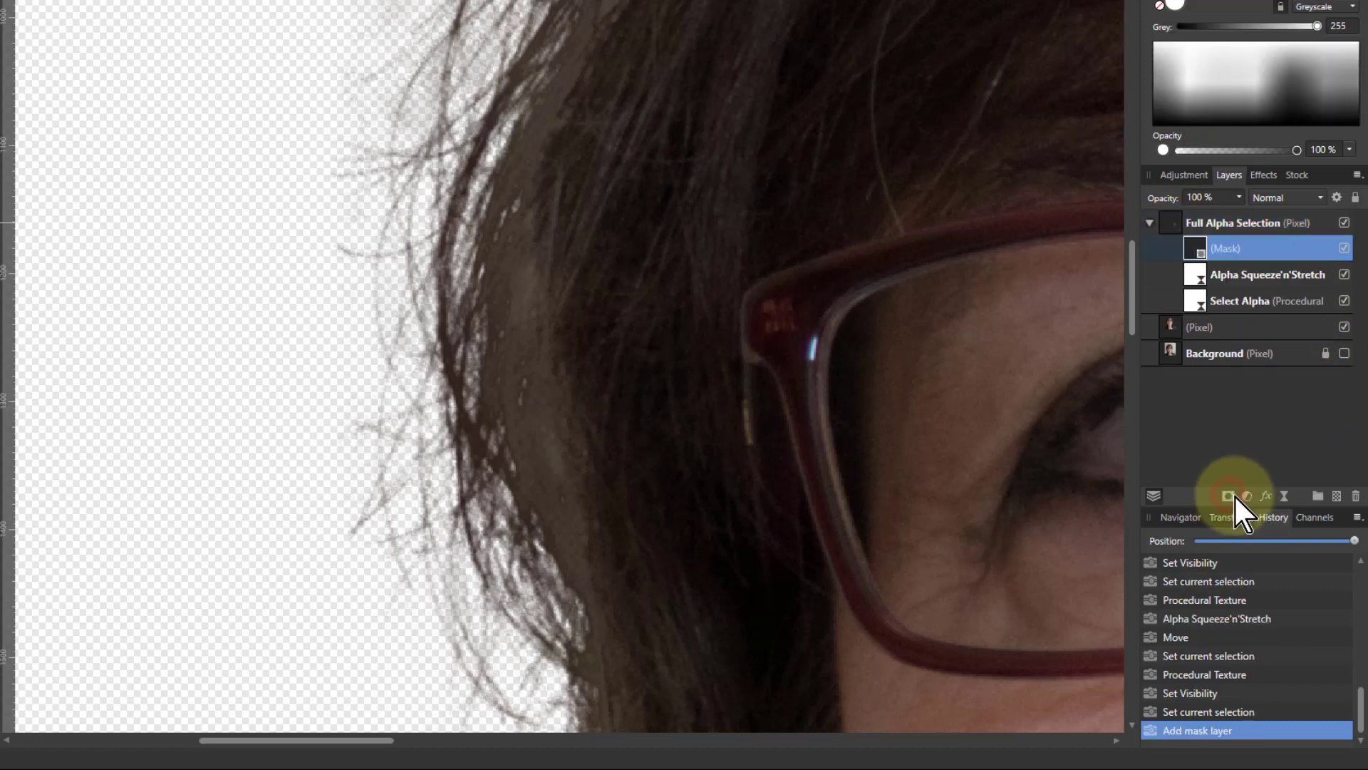
click(1221, 250)
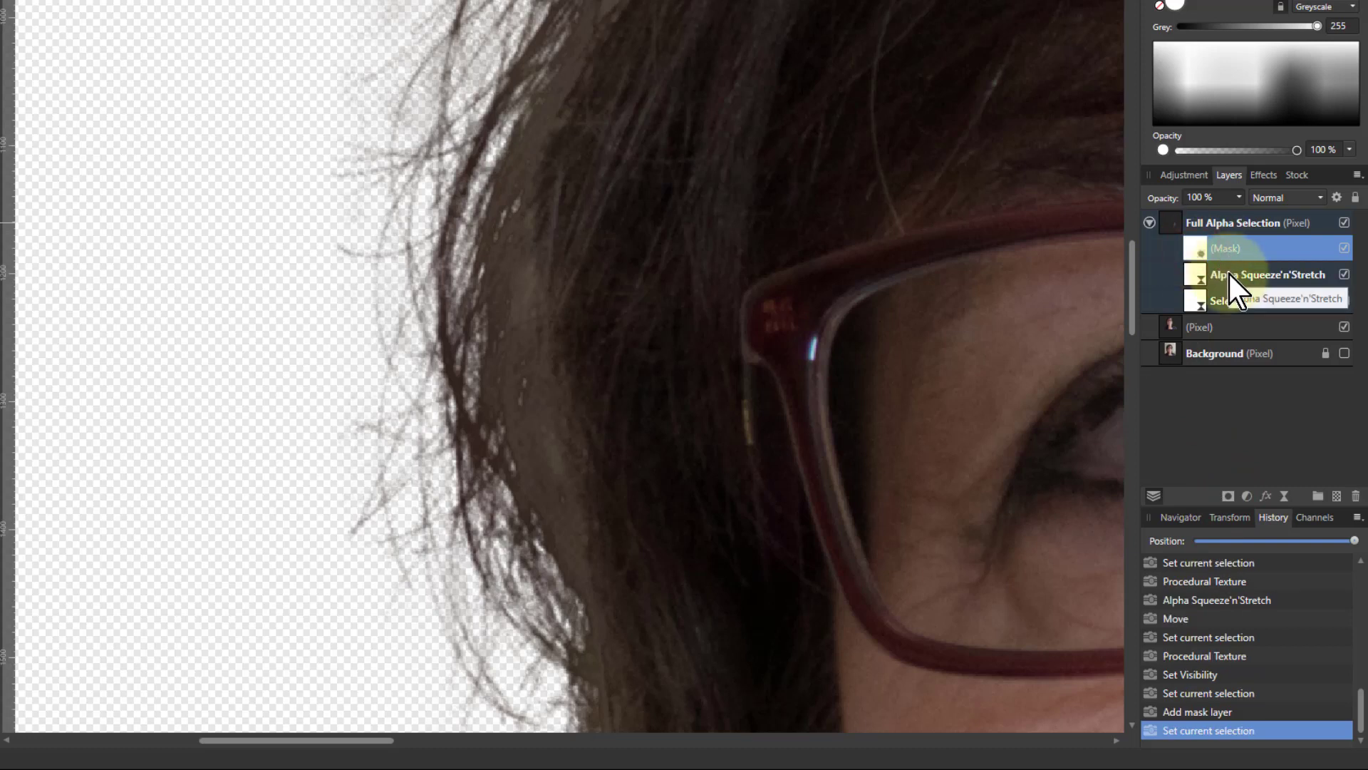
key(ctrl+i)
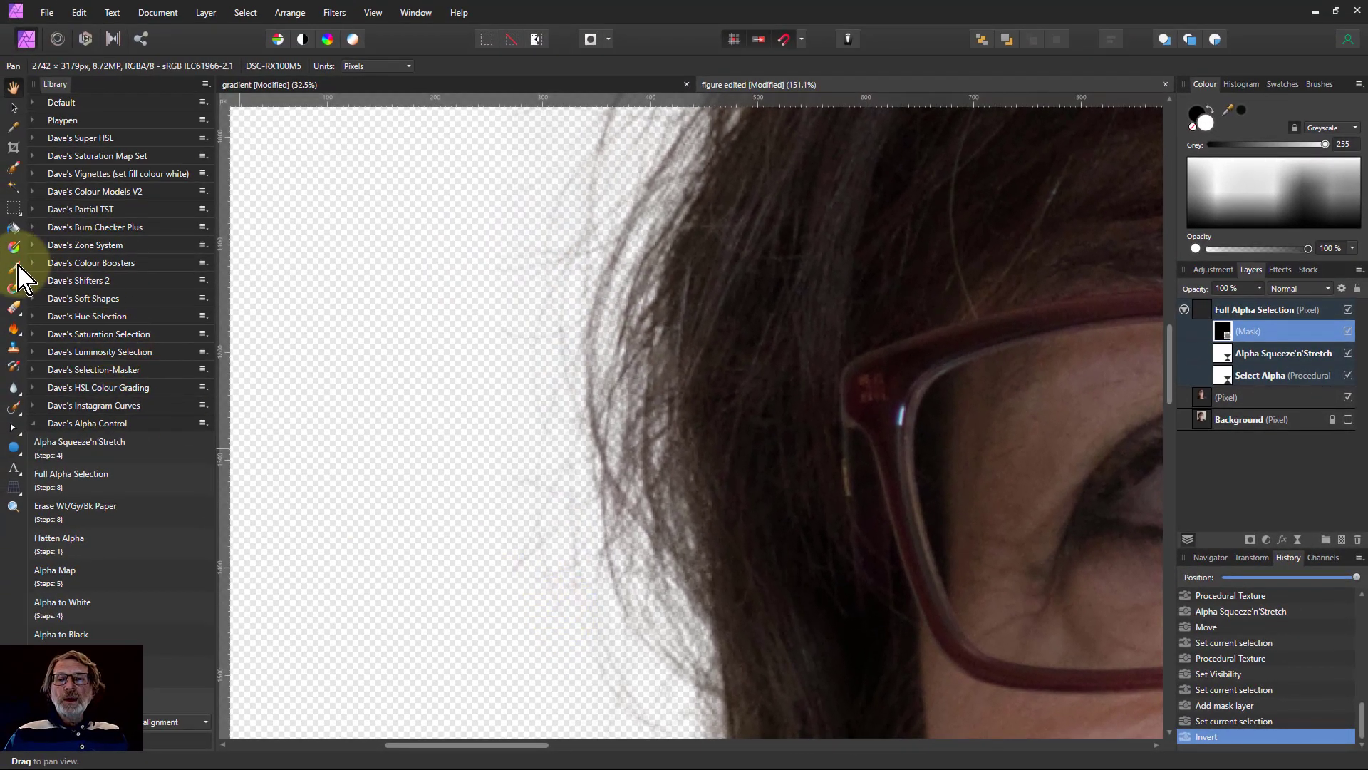
Paint white 40% opacity brush strokes on the mask along the left hair edge
click(15, 268)
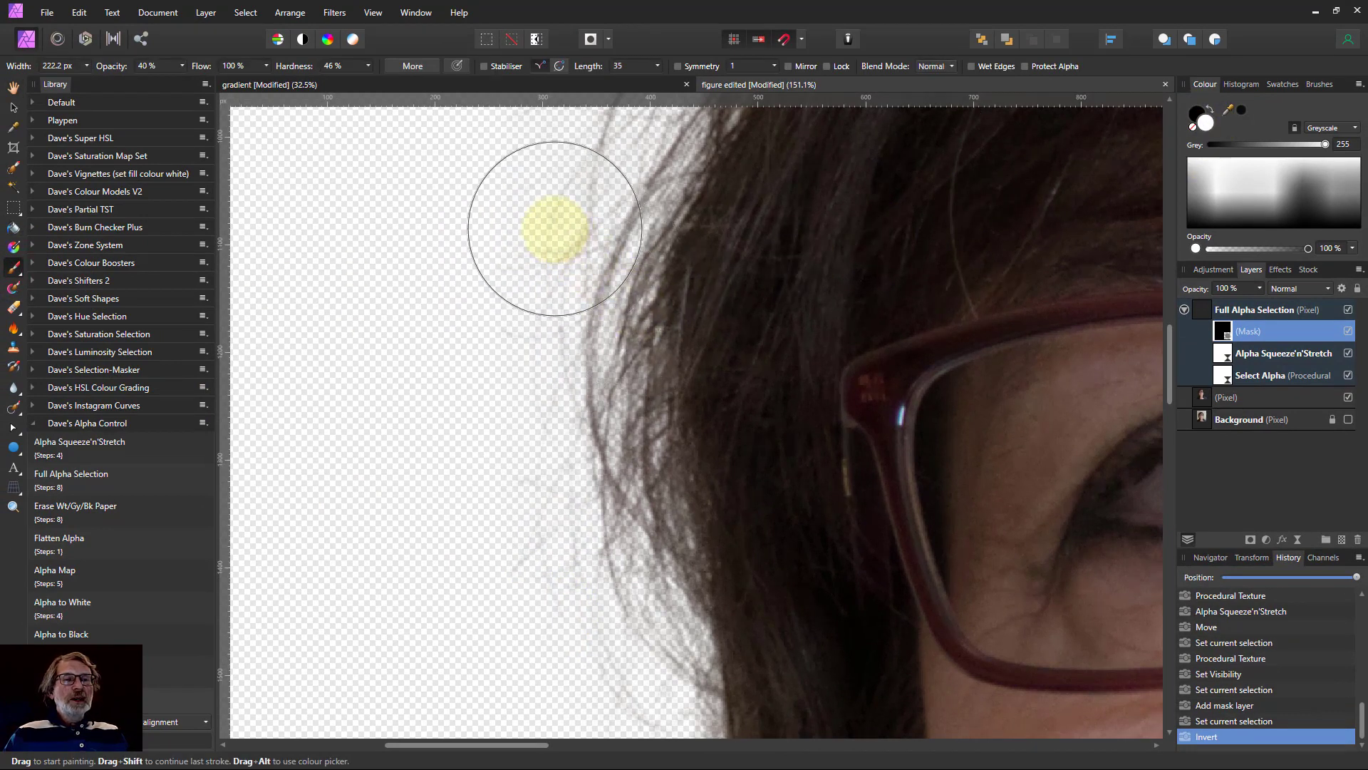
mouse_move(547, 195)
mouse_down()
mouse_move(618, 649)
mouse_move(548, 374)
mouse_move(550, 174)
mouse_up()
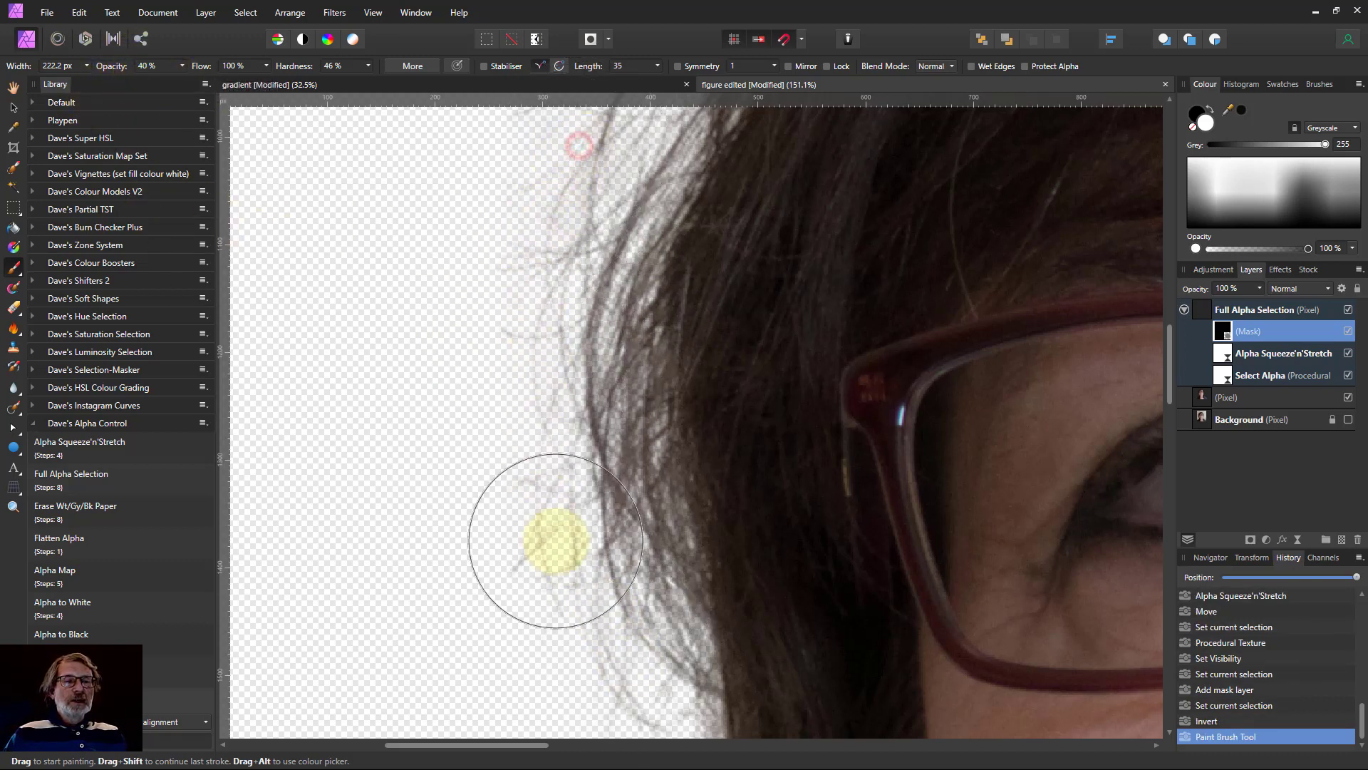
drag(515, 604, 559, 366)
Brush the mask at the top, upper-left and right hairline to bring back fly-away strands
scroll(590, 357, down, 6)
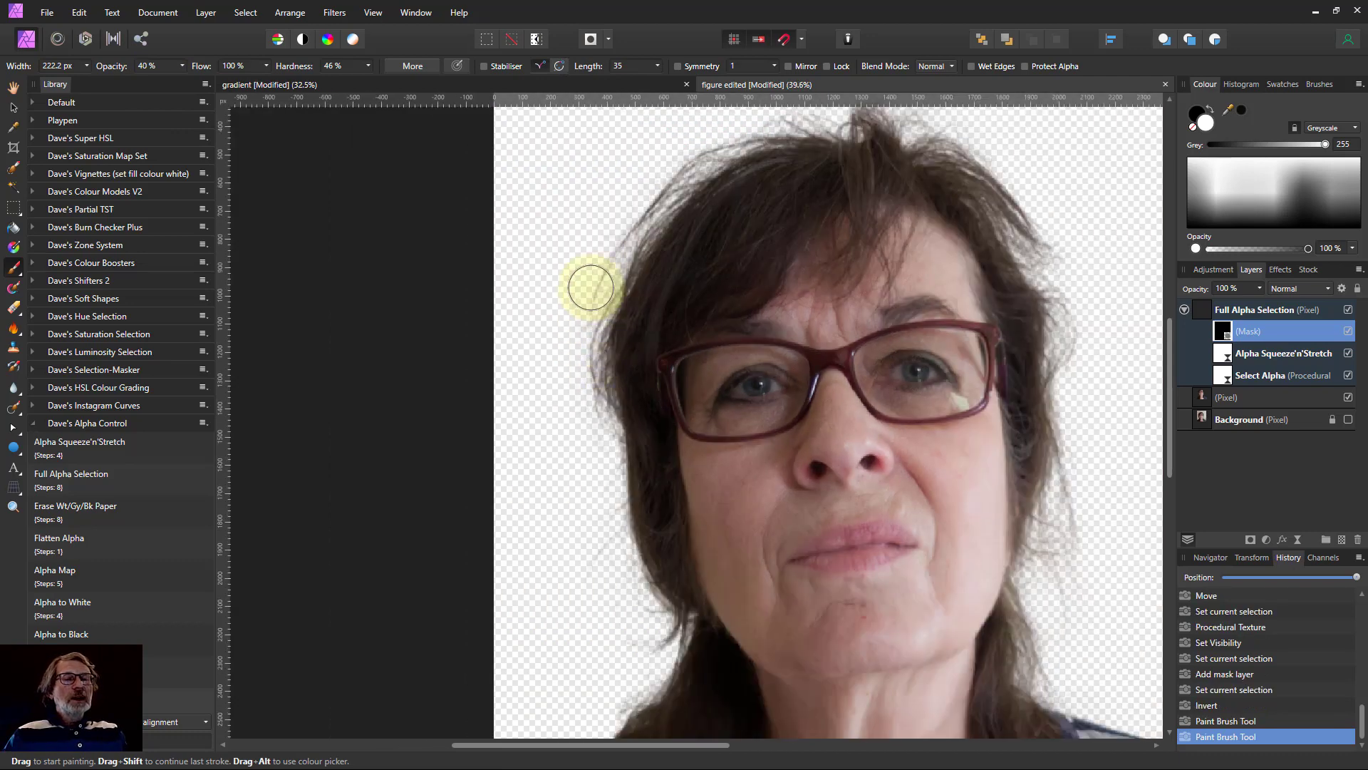
click(720, 131)
click(578, 326)
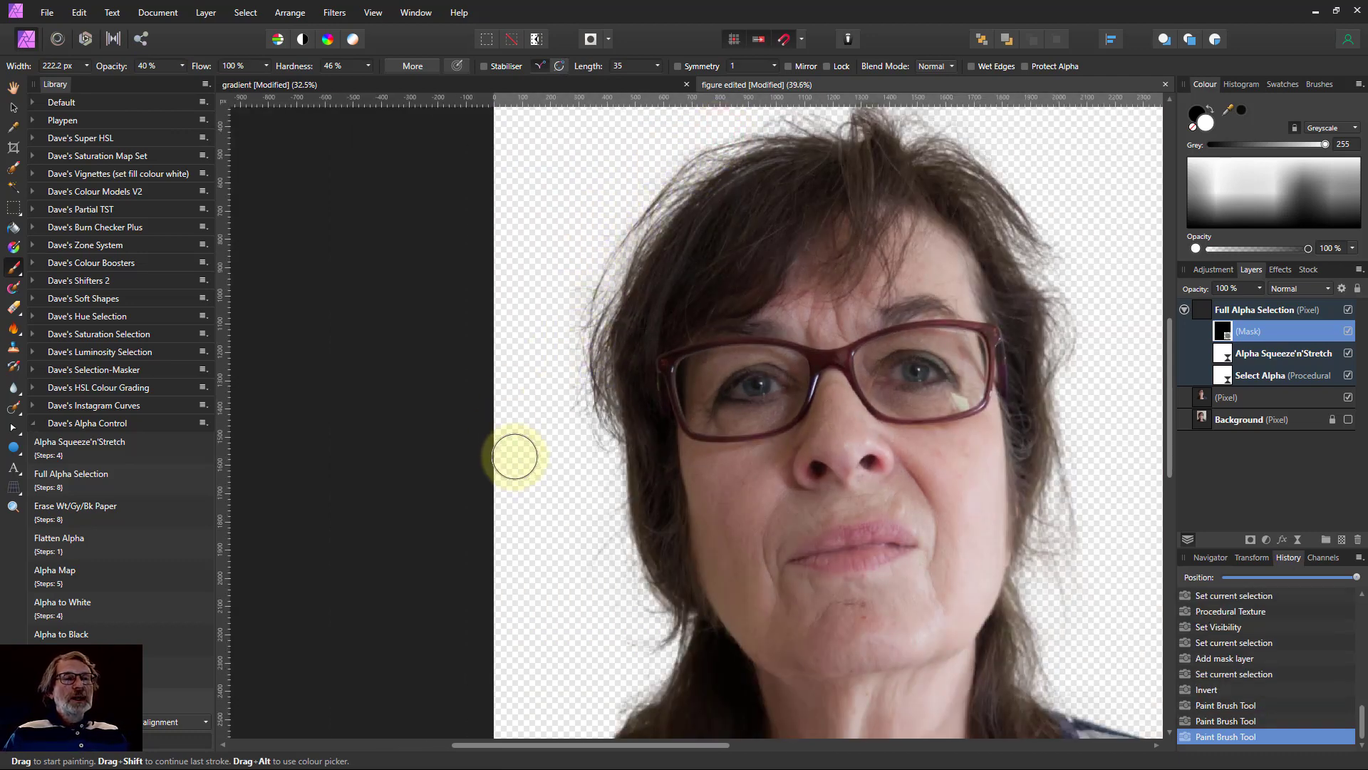
click(619, 190)
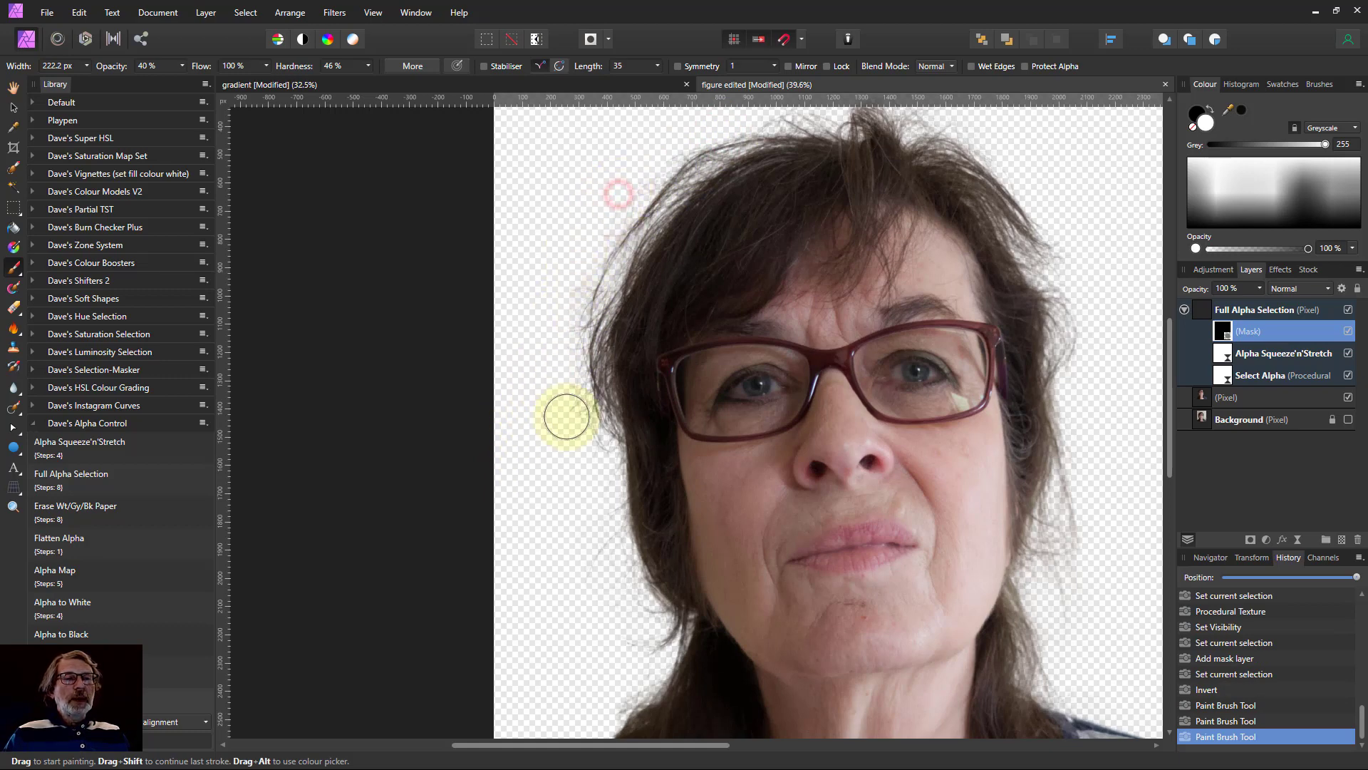
click(1042, 200)
click(1101, 404)
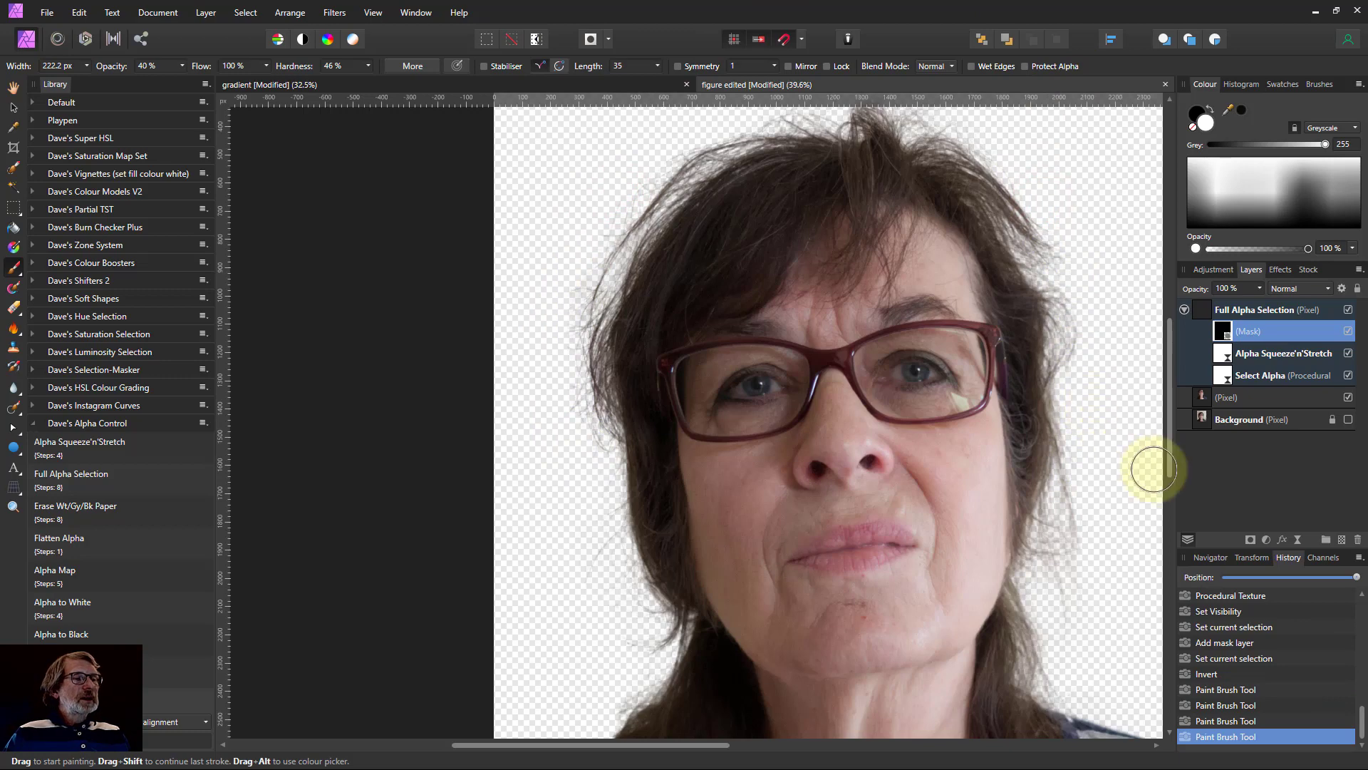
click(1074, 627)
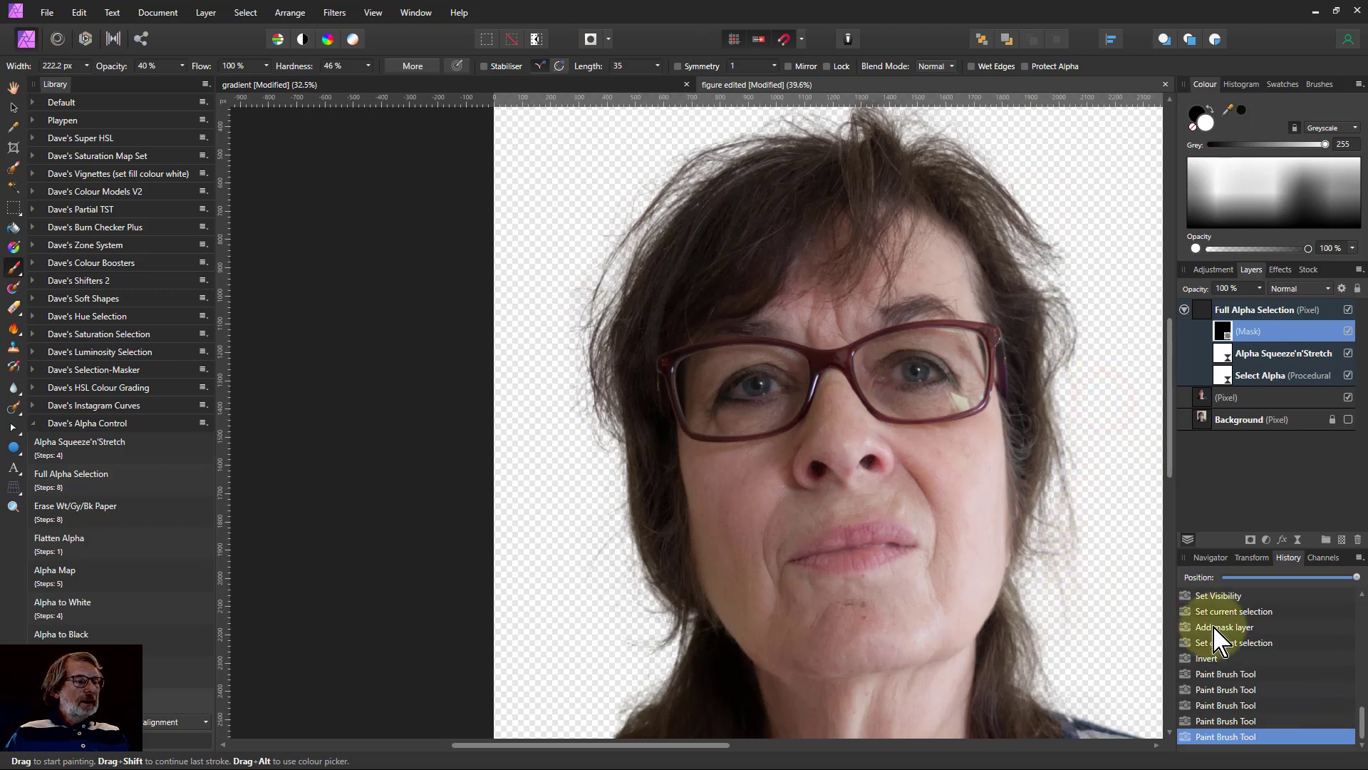